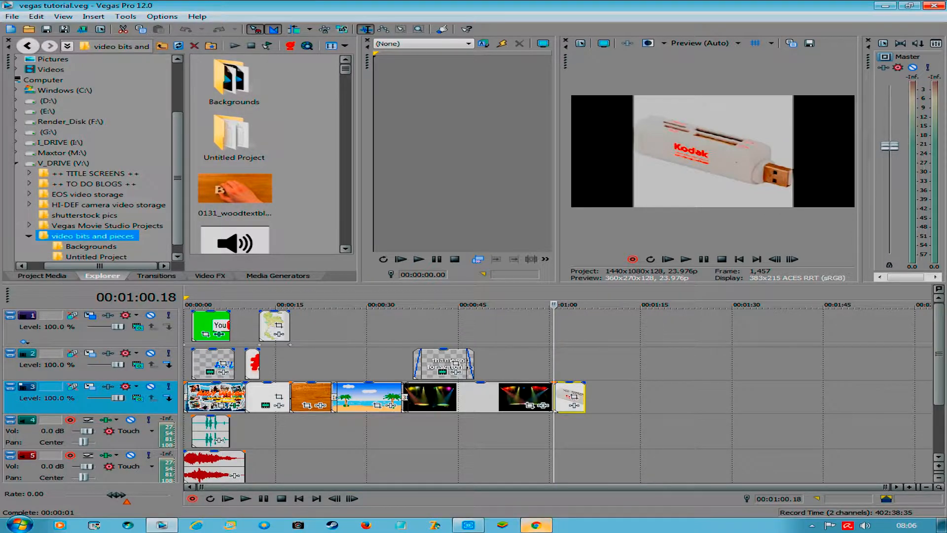
Switch to Chrome and search YouTube for "rendering setting vegas#".
{"action": "left_click", "coordinate": [536, 525]}
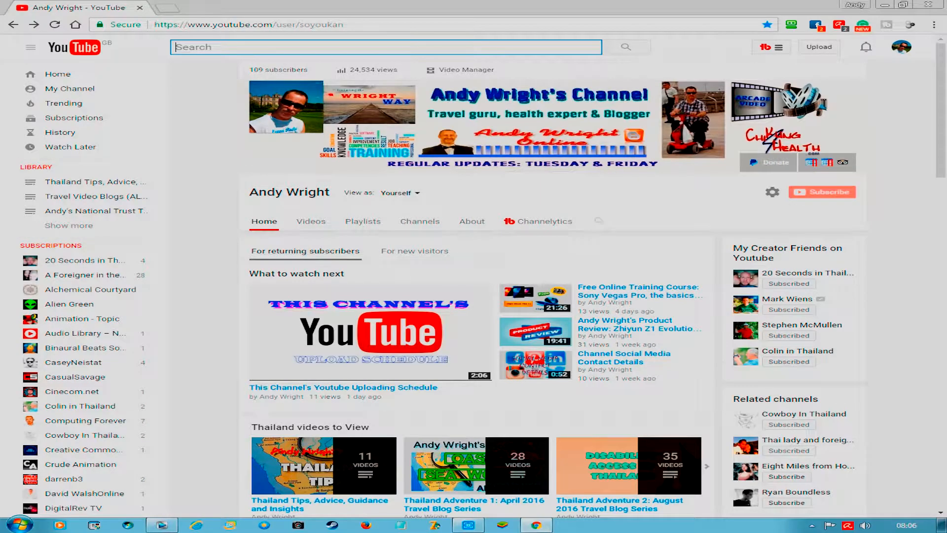
{"action": "type", "text": "r"}
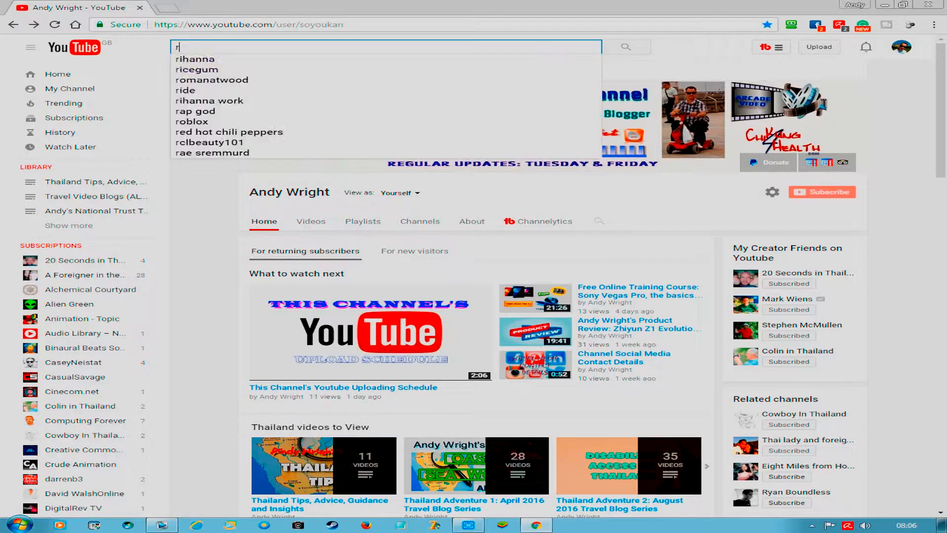
{"action": "type", "text": "endering "}
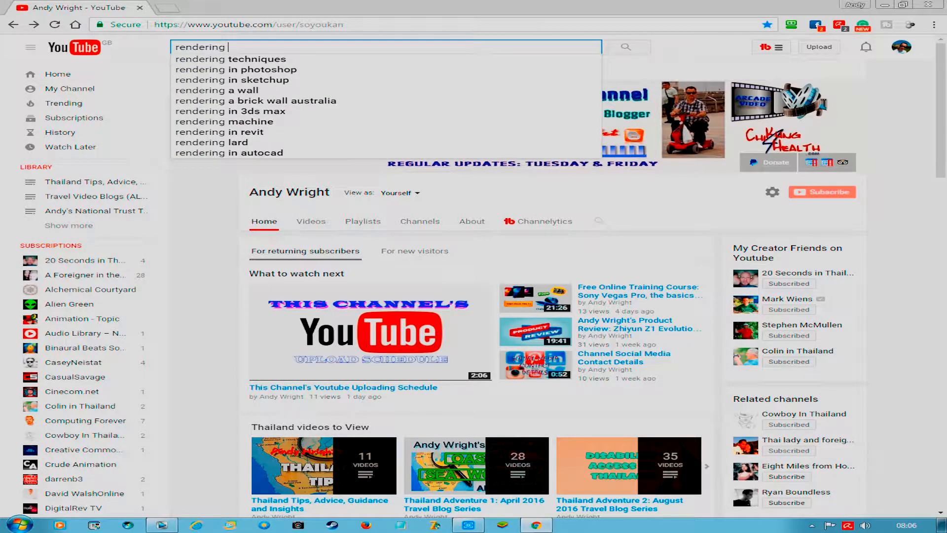
{"action": "type", "text": "se"}
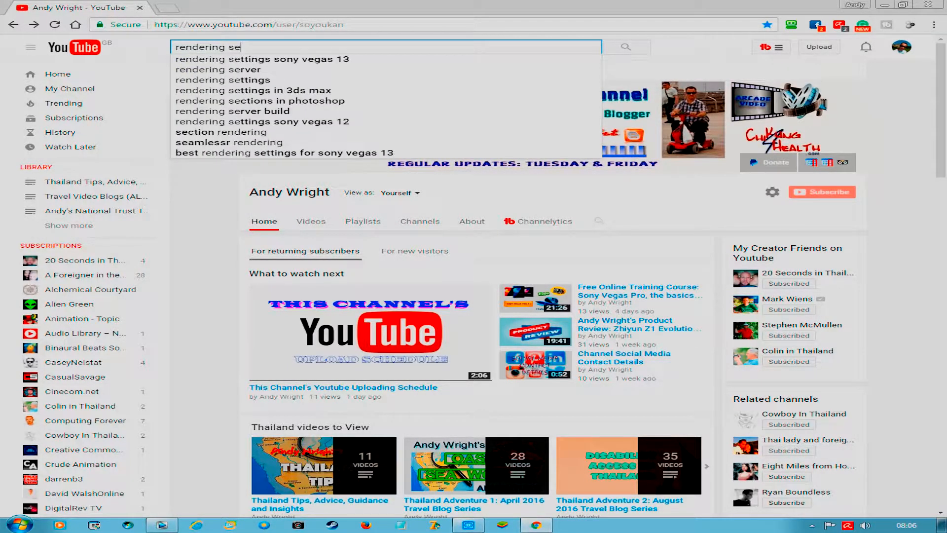
{"action": "type", "text": "tting "}
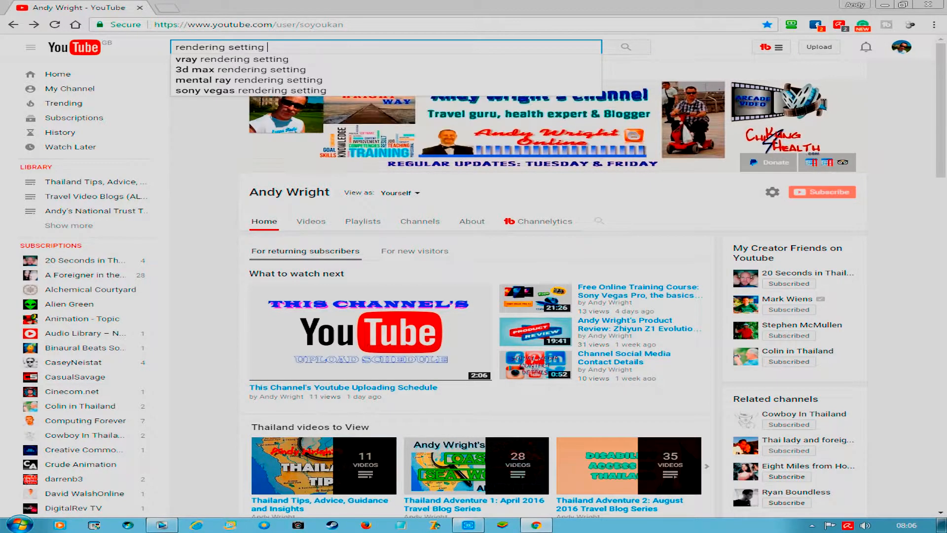
{"action": "type", "text": "vegas"}
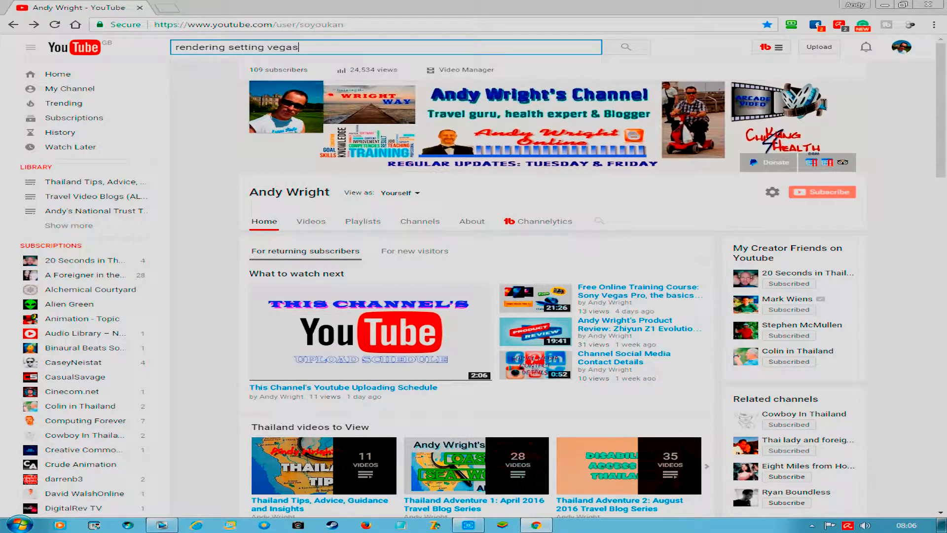
{"action": "type", "text": "#"}
{"action": "key", "text": "Return"}
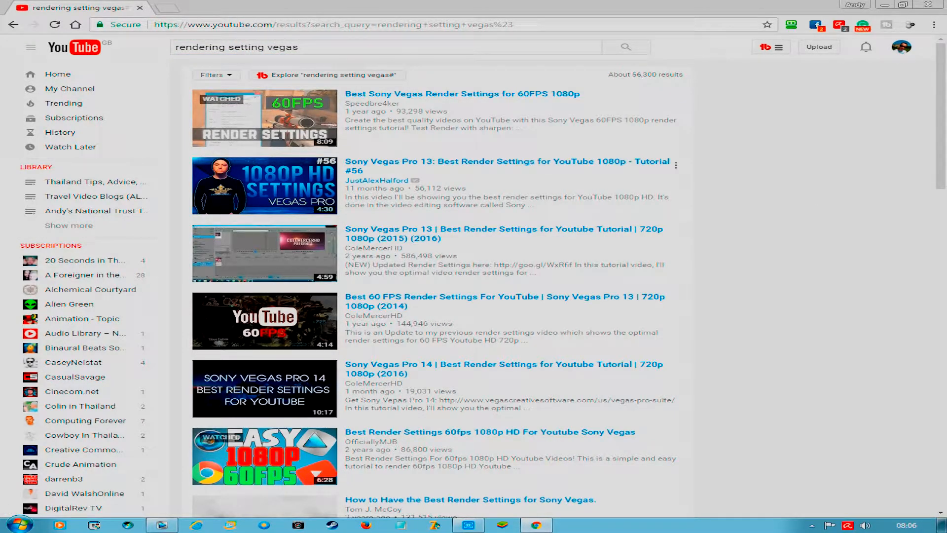
Browse the first page of search results, then pages 7 and 4, for Vegas render settings tutorials.
{"action": "scroll", "coordinate": [434, 286], "scroll_direction": "down", "scroll_amount": 18}
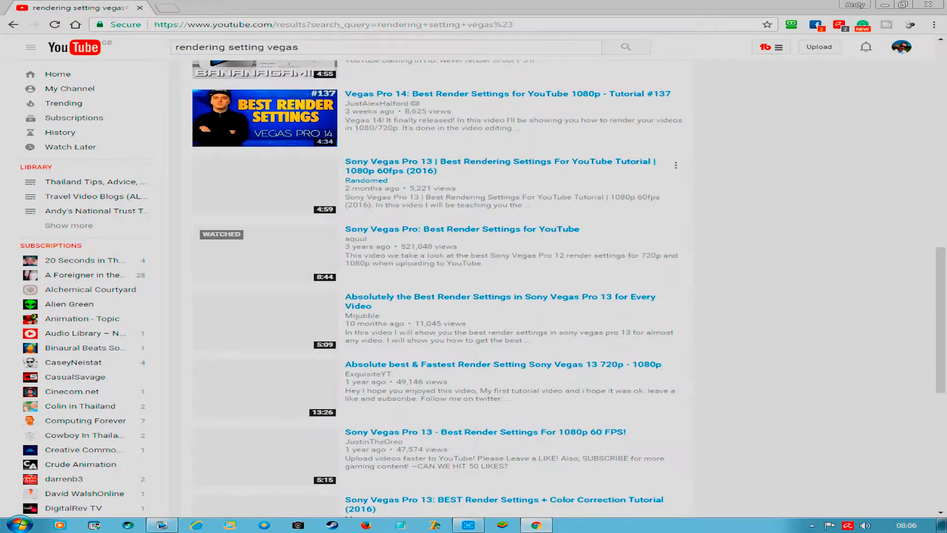
{"action": "scroll", "coordinate": [434, 286], "scroll_direction": "down", "scroll_amount": 4}
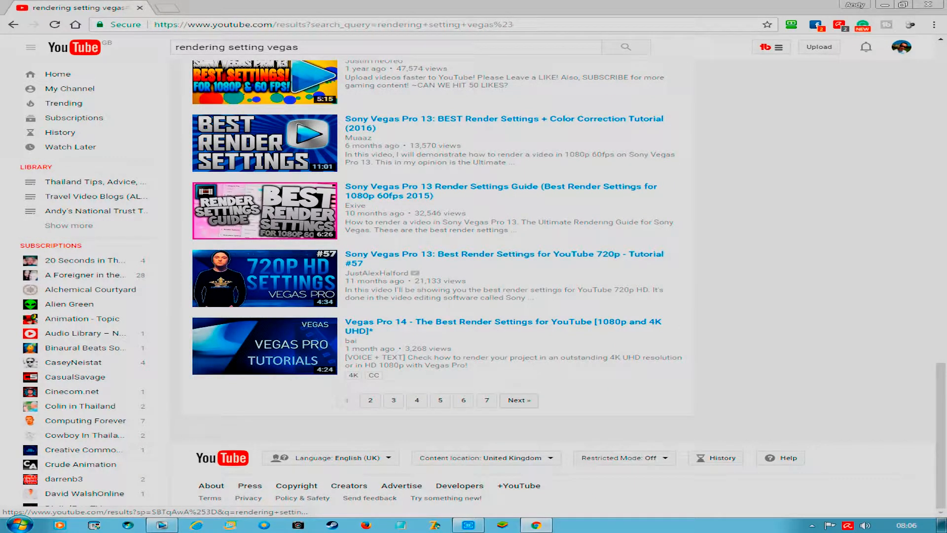
{"action": "left_click", "coordinate": [487, 400]}
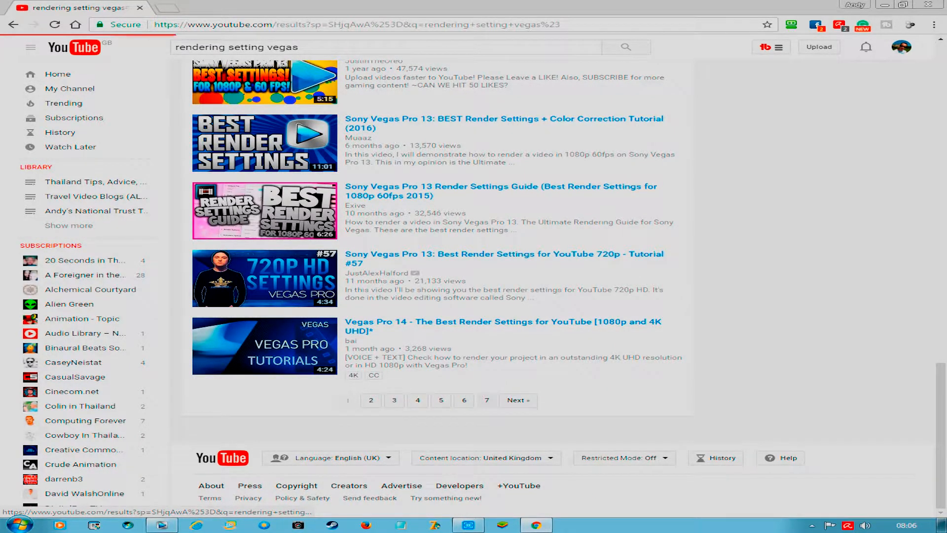
{"action": "scroll", "coordinate": [487, 402], "scroll_direction": "down", "scroll_amount": 15}
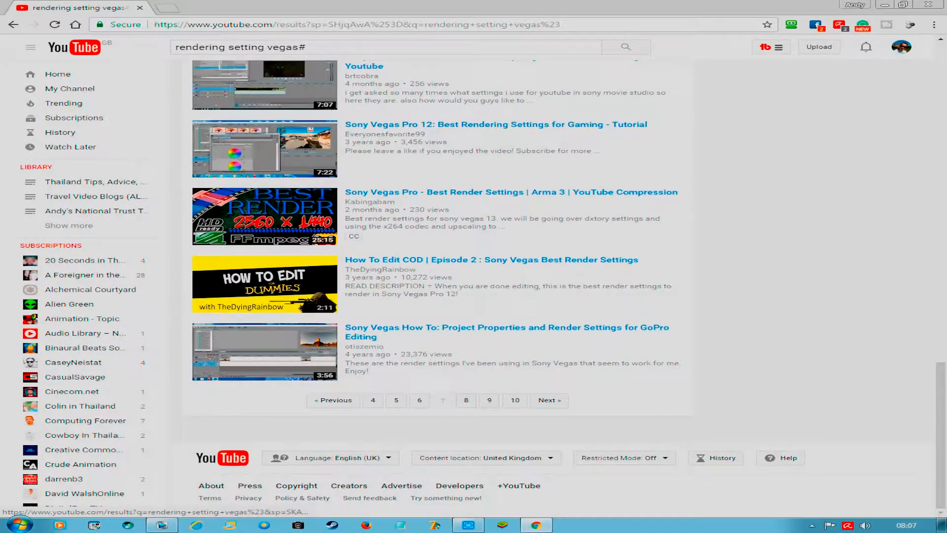
{"action": "left_click", "coordinate": [373, 400]}
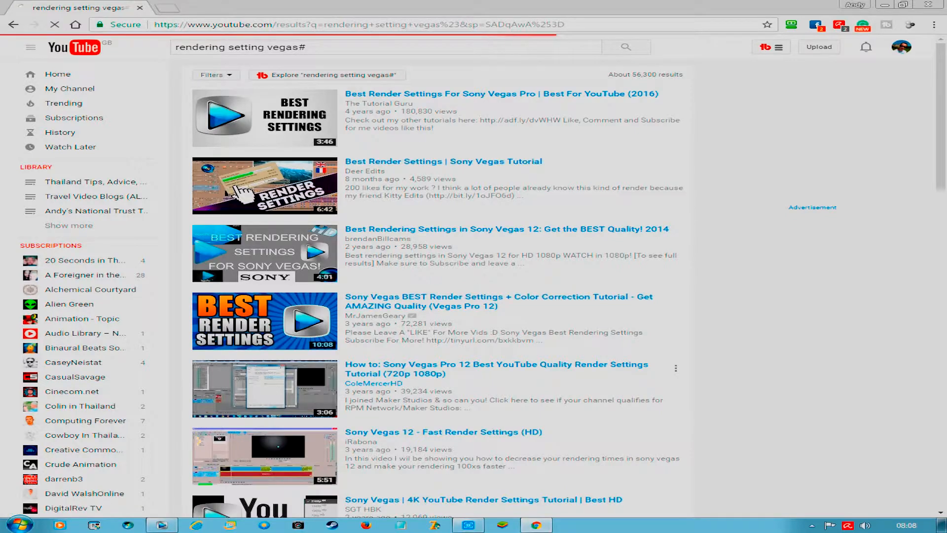
{"action": "scroll", "coordinate": [493, 407], "scroll_direction": "down", "scroll_amount": 7}
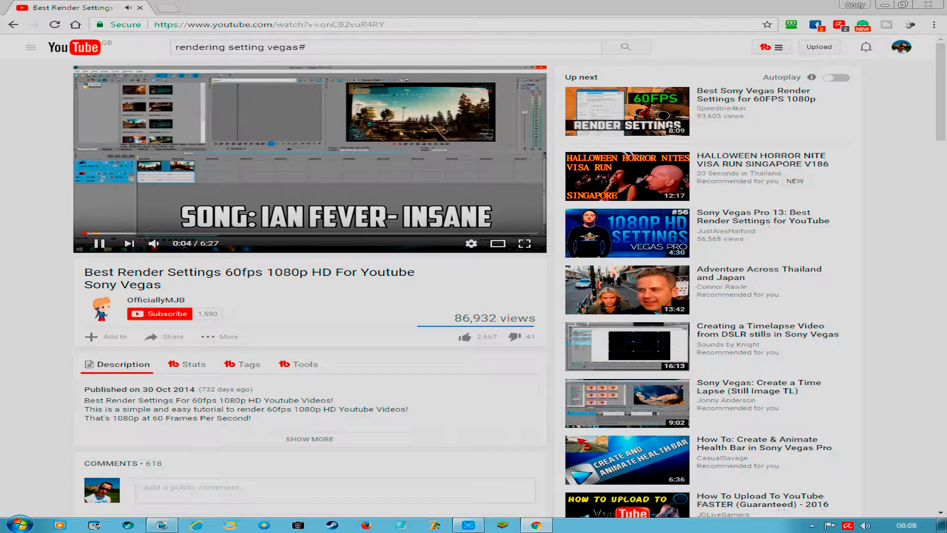
Watch part of the "Best Render Settings 60fps 1080p HD For Youtube Sony Vegas" video, mute its sound and pause it.
{"action": "left_click", "coordinate": [152, 233]}
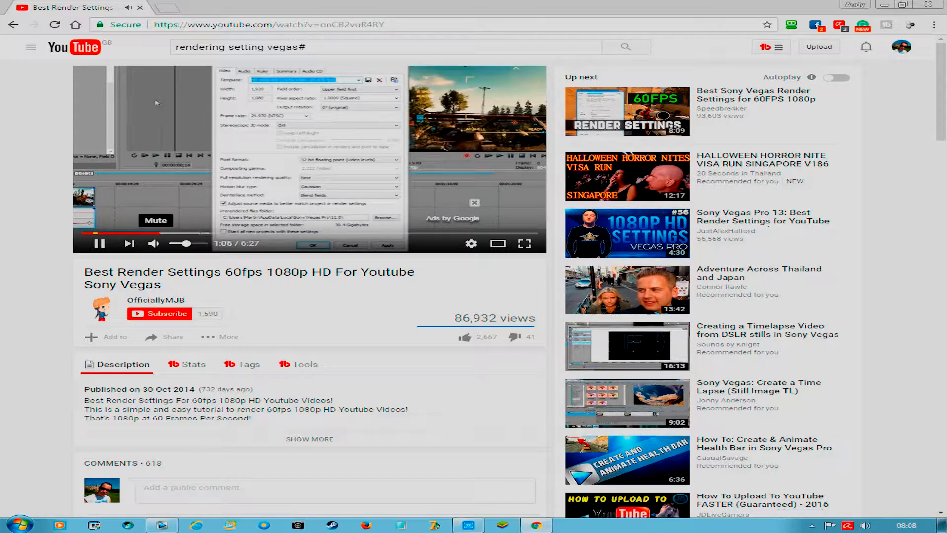
{"action": "left_click", "coordinate": [154, 243]}
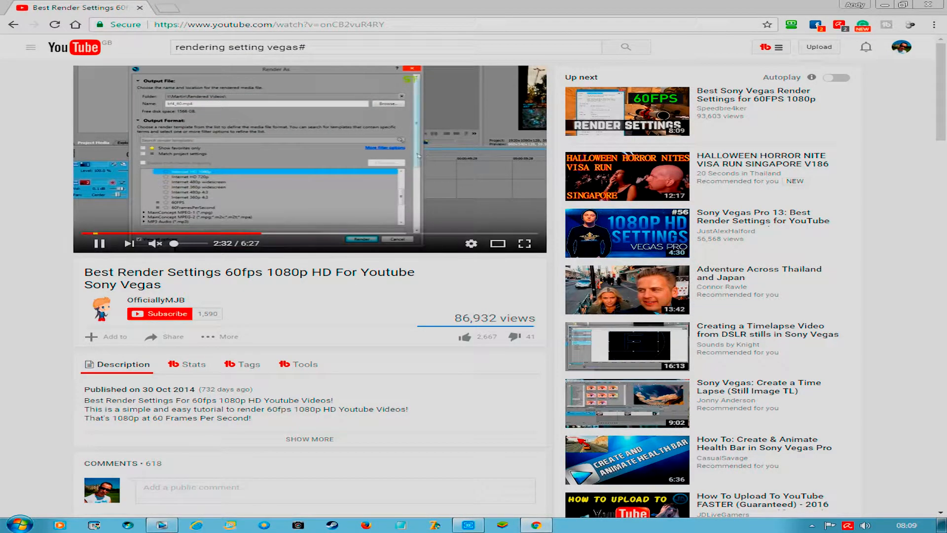
{"action": "key", "text": "space"}
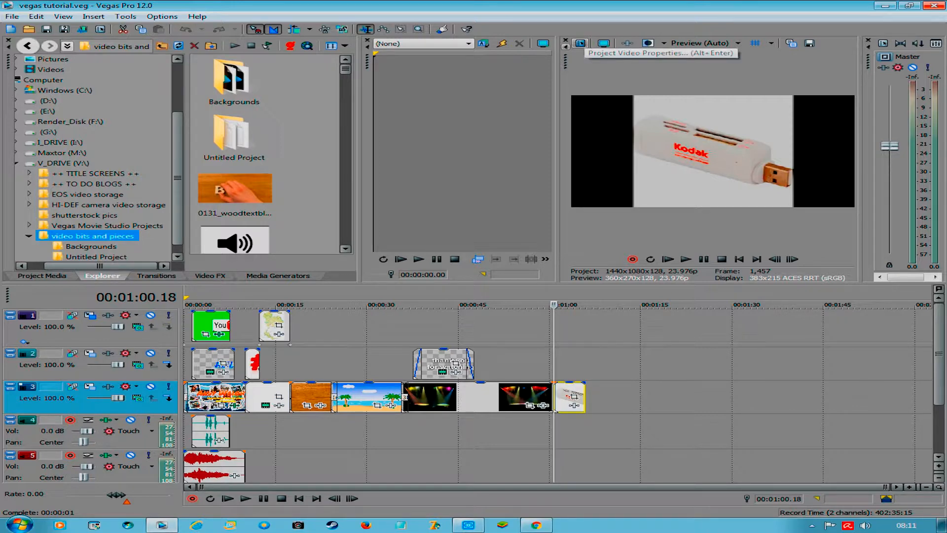
Switch to Vegas Pro and choose the Custom (1920x1080, 29.970 fps) template in the project video properties.
{"action": "left_click", "coordinate": [581, 43]}
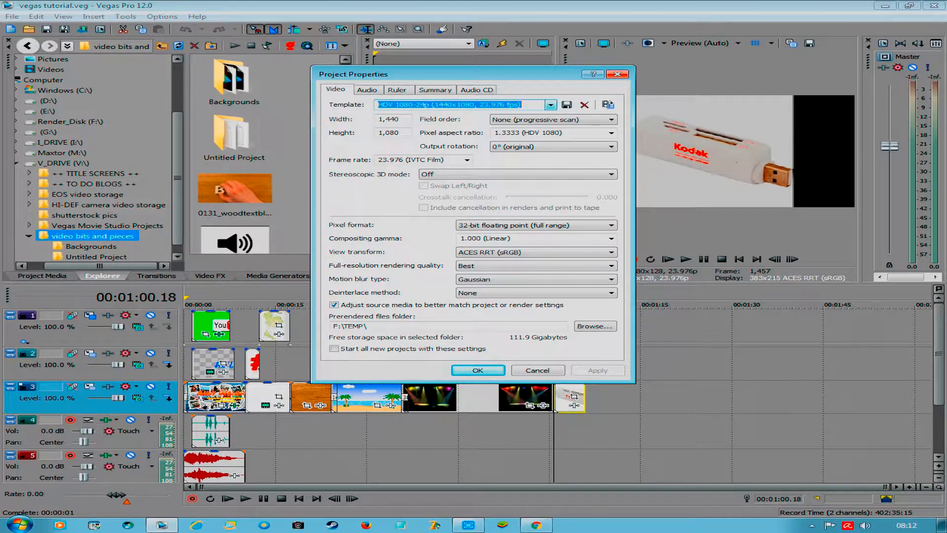
{"action": "left_click", "coordinate": [551, 104]}
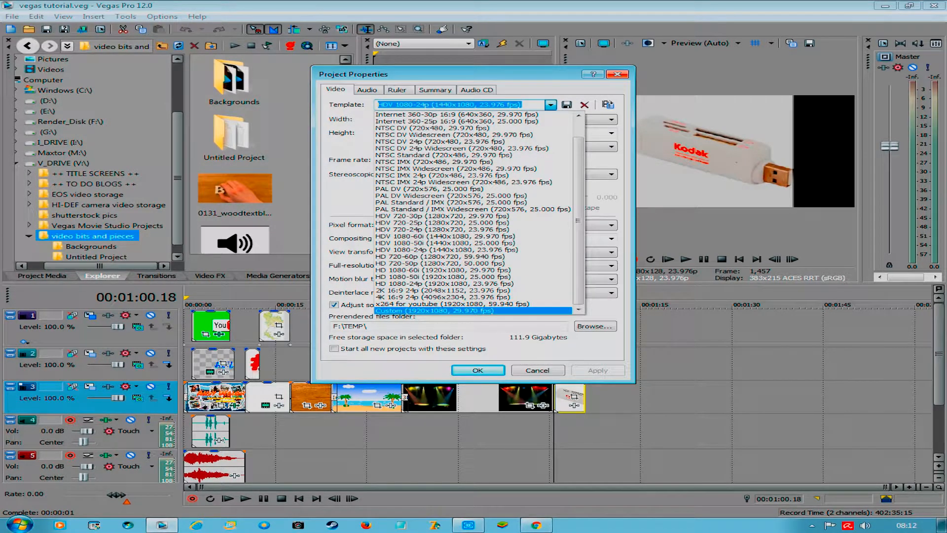
{"action": "key", "text": "Return"}
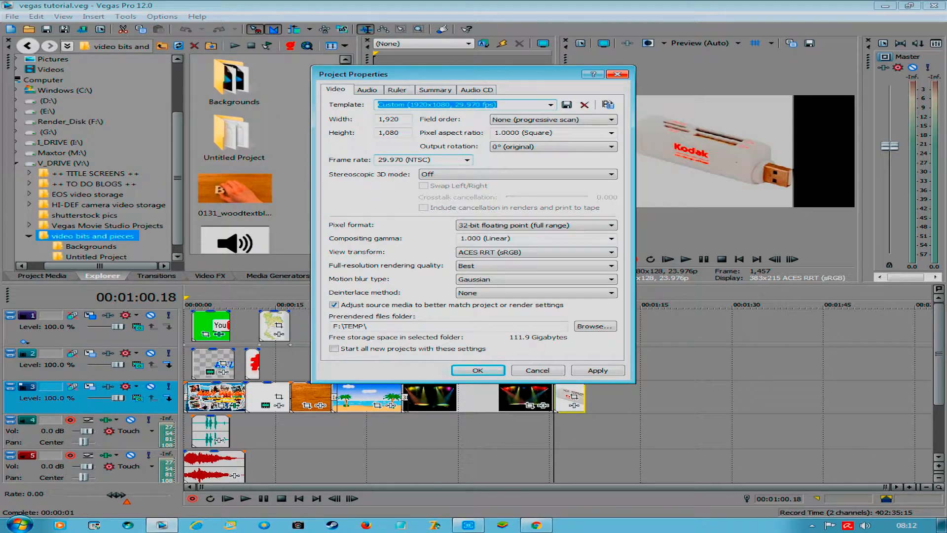
Set the project's field order to None (progressive scan) and its frame rate to 29.970 (NTSC).
{"action": "left_click", "coordinate": [552, 119]}
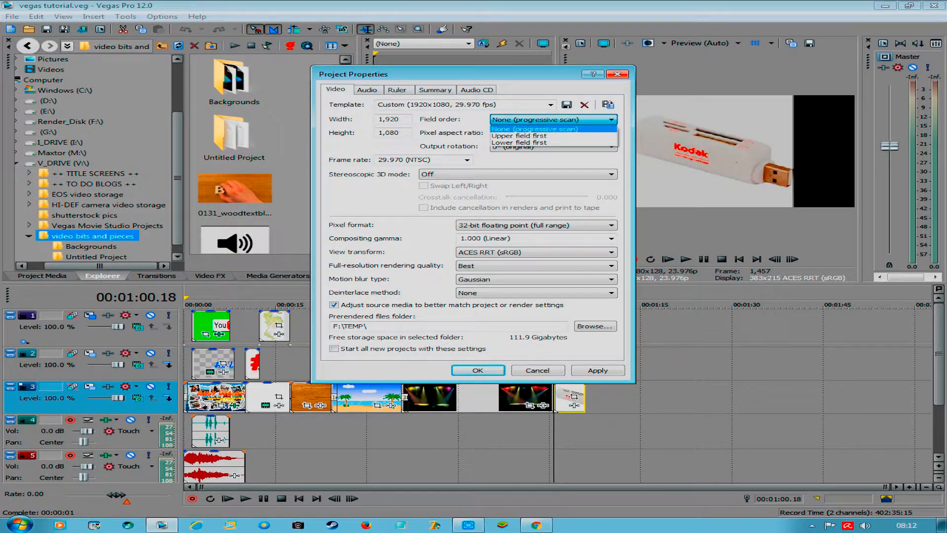
{"action": "left_click", "coordinate": [534, 129]}
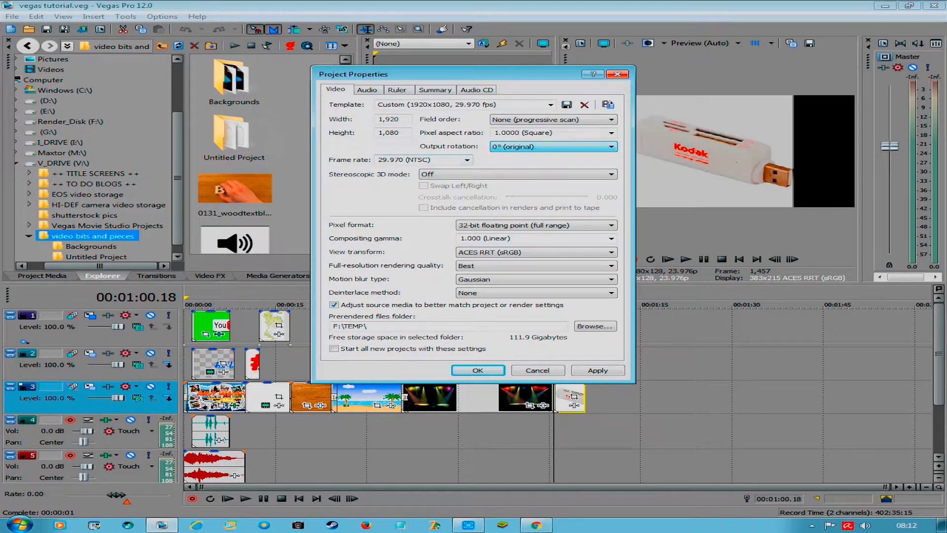
{"action": "left_click", "coordinate": [467, 160]}
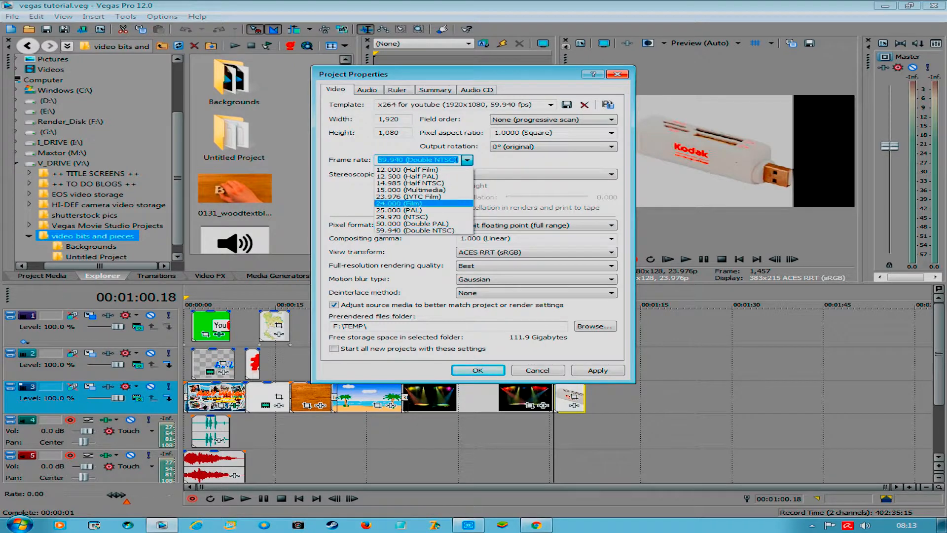
{"action": "left_click", "coordinate": [402, 217]}
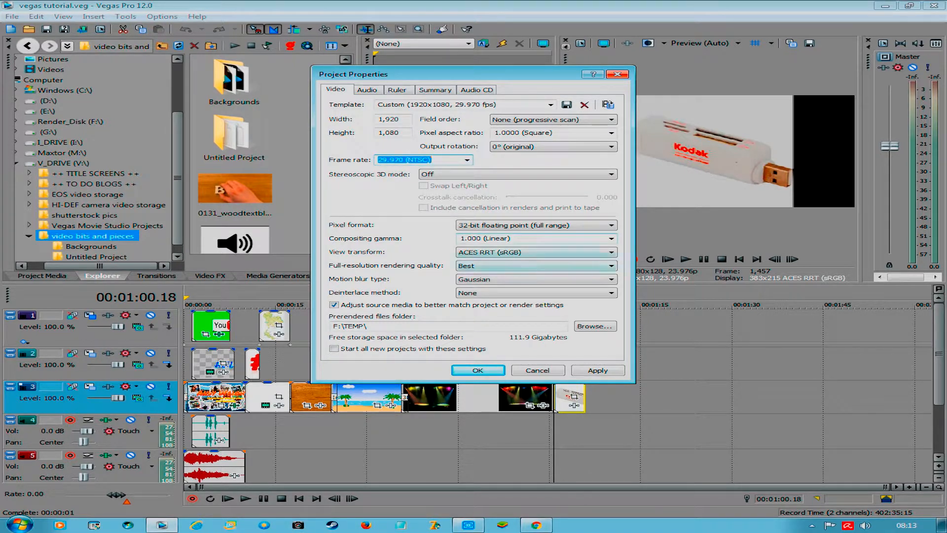
Set full-resolution rendering quality to Best and apply the settings with all new projects starting from them.
{"action": "left_click", "coordinate": [536, 266]}
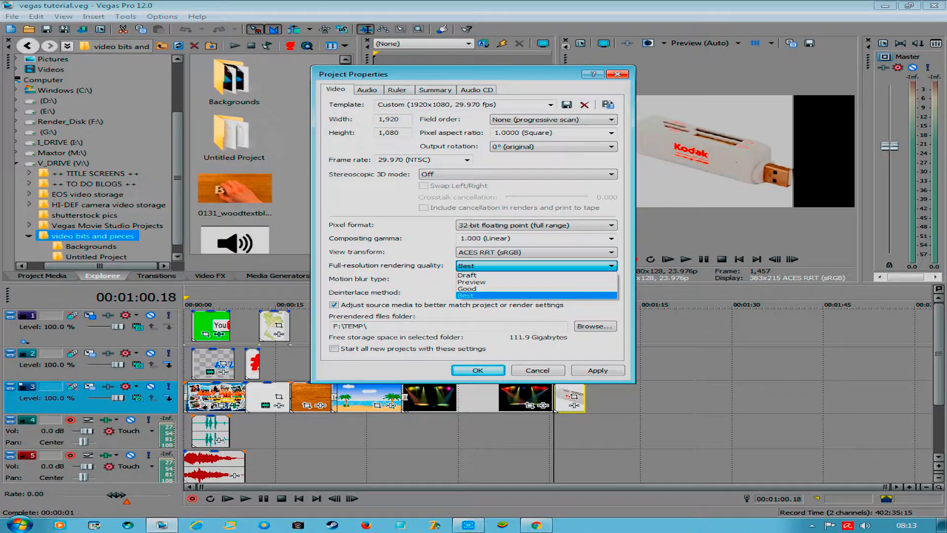
{"action": "left_click", "coordinate": [466, 295]}
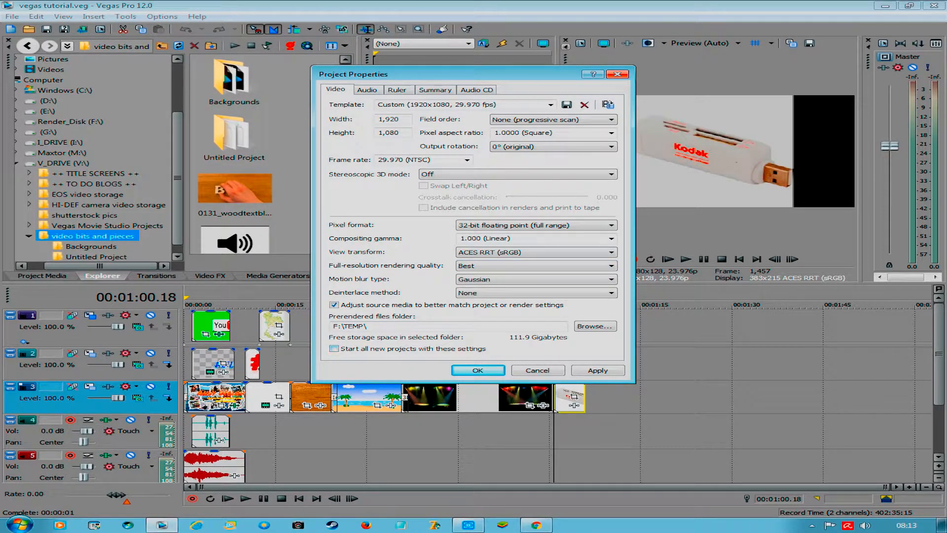
{"action": "left_click", "coordinate": [334, 348]}
{"action": "left_click", "coordinate": [598, 370]}
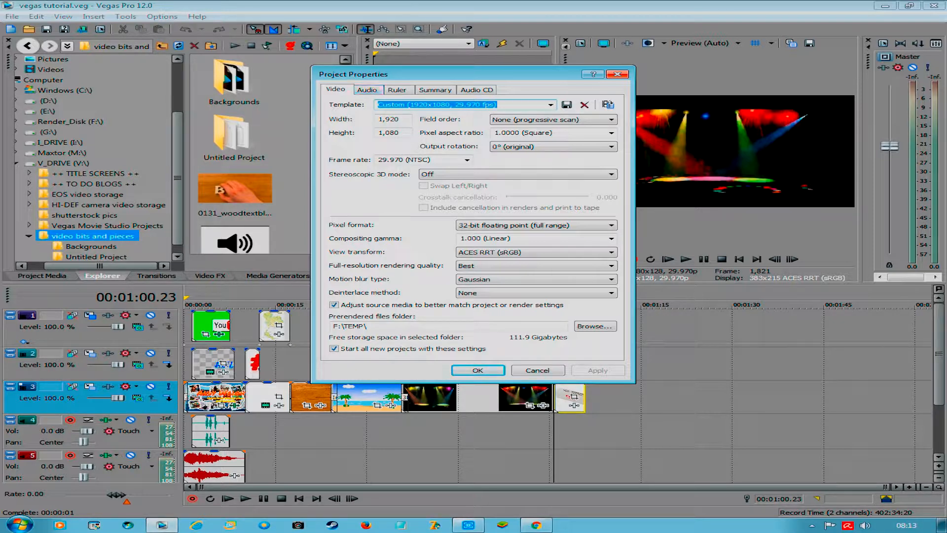
Set the project's audio sample rate to 48,000 Hz and apply the project properties.
{"action": "left_click", "coordinate": [367, 89]}
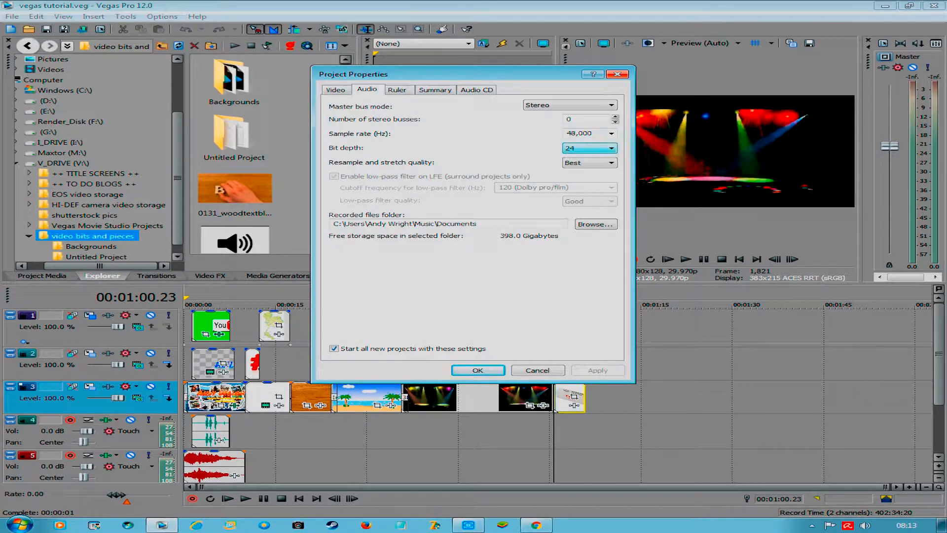
{"action": "double_click", "coordinate": [595, 132]}
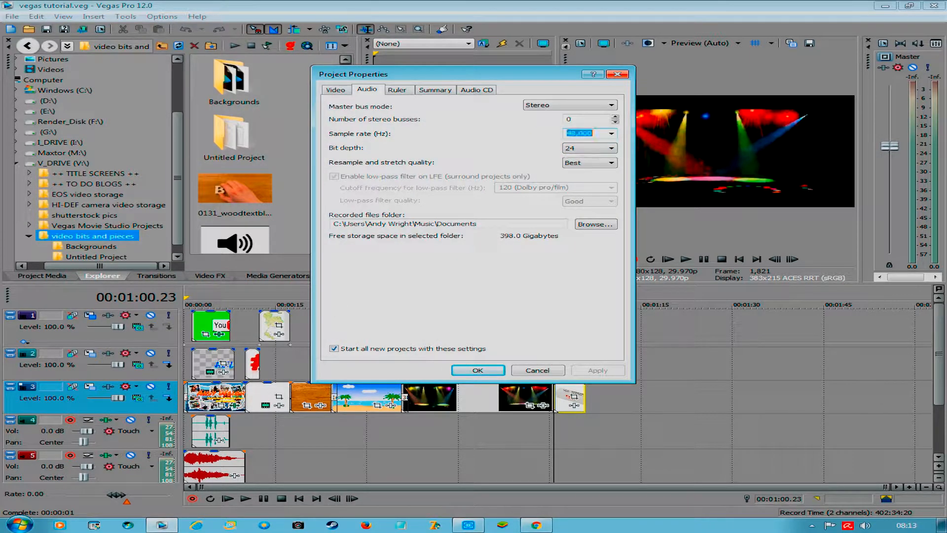
{"action": "left_click", "coordinate": [611, 133]}
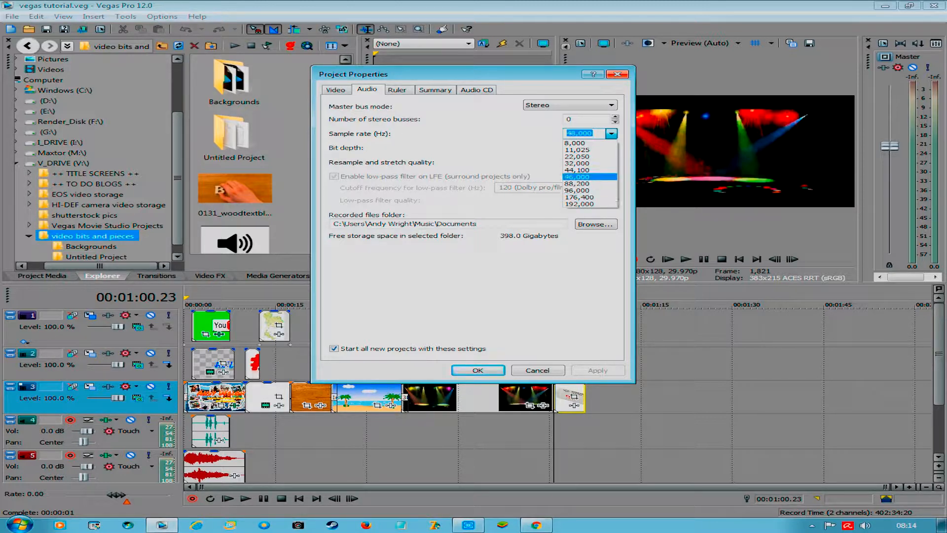
{"action": "left_click", "coordinate": [589, 177]}
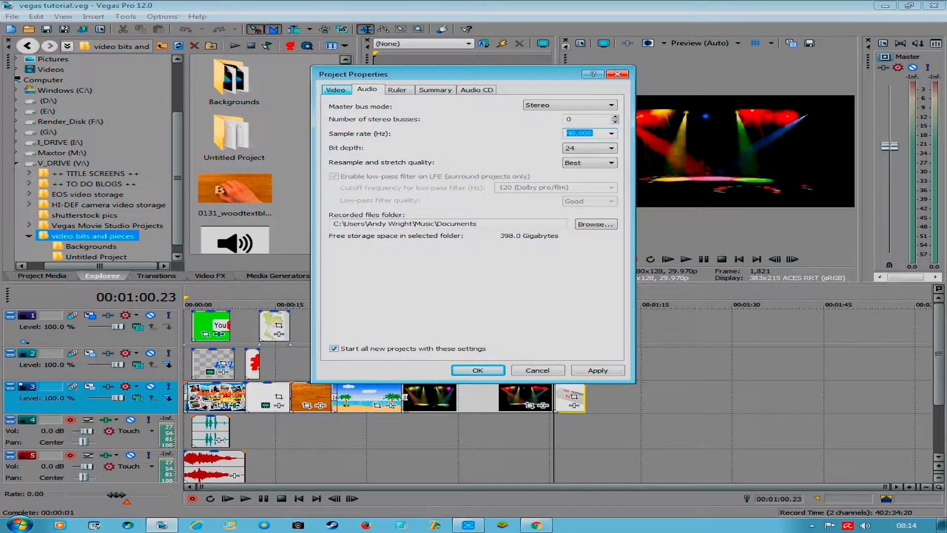
{"action": "left_click", "coordinate": [336, 89]}
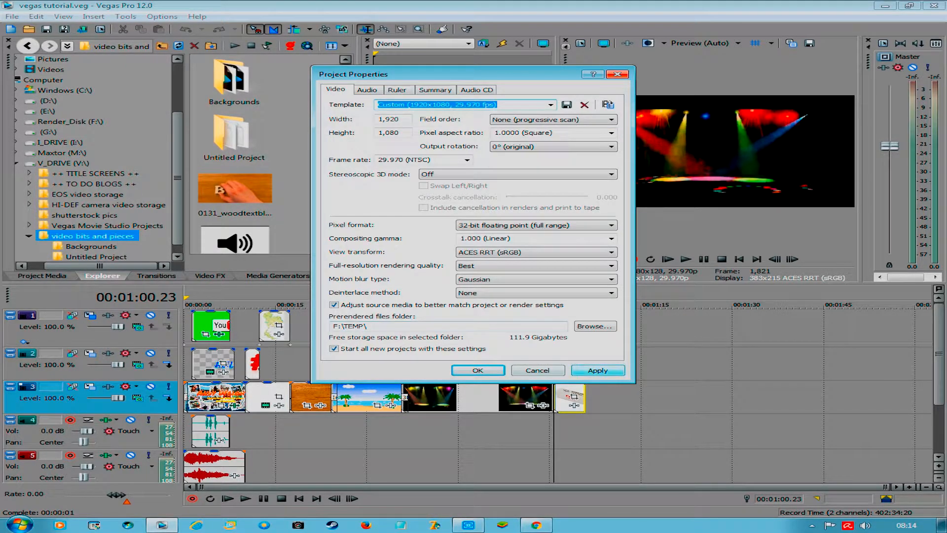
{"action": "left_click", "coordinate": [597, 370]}
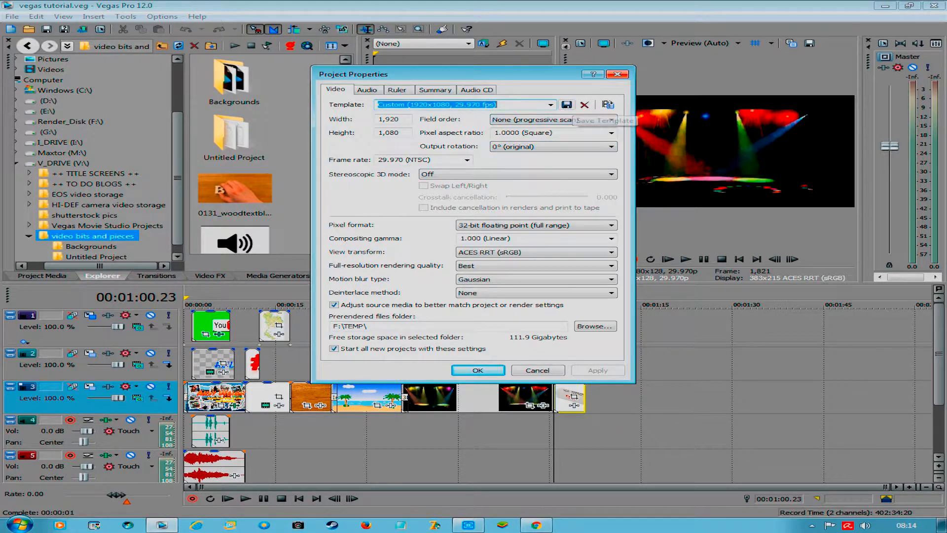
Save the settings over the existing Custom (1920x1080, 29.970 fps) template, then apply and accept the project properties.
{"action": "left_click", "coordinate": [567, 105]}
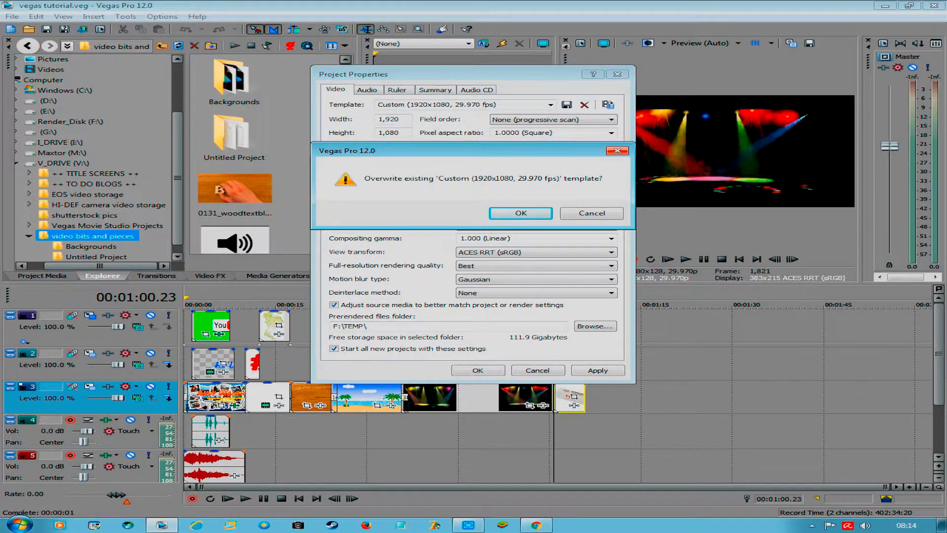
{"action": "key", "text": "Return"}
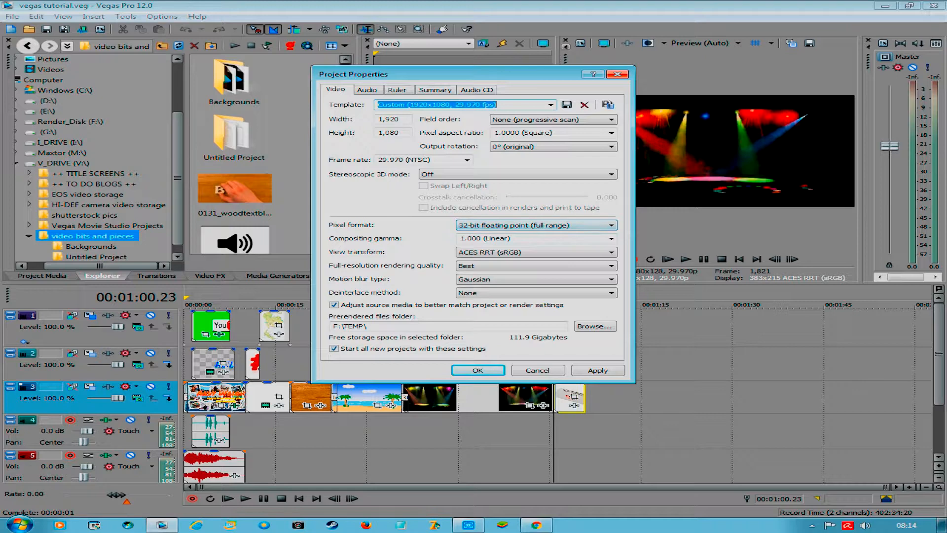
{"action": "left_click", "coordinate": [597, 370]}
{"action": "key", "text": "Return"}
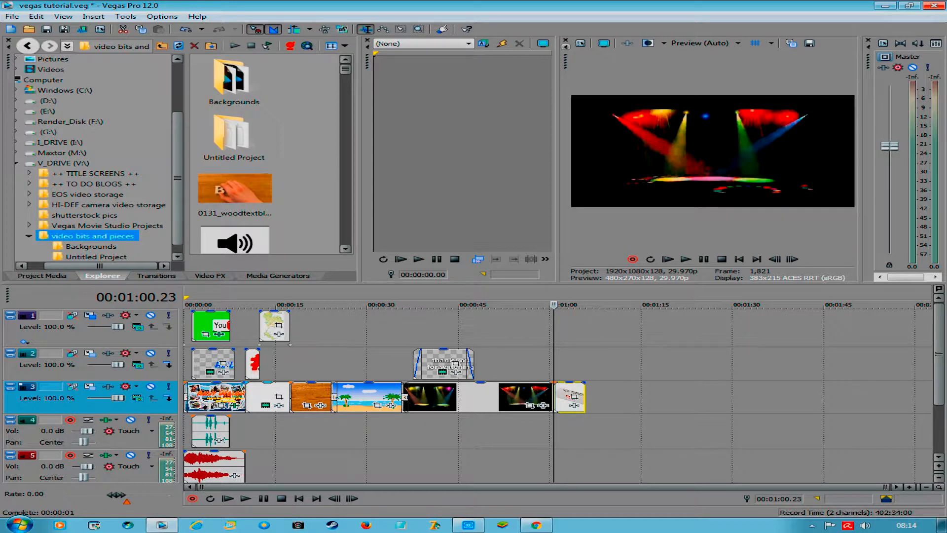
Disable resampling and turn off Maintain aspect ratio for the 0131_woodtextblog event on track 3.
{"action": "left_click", "coordinate": [303, 394]}
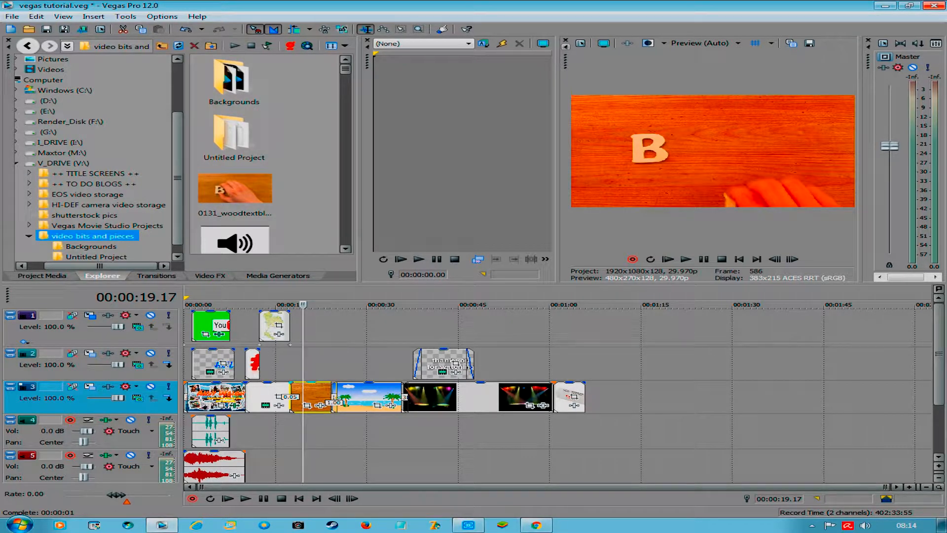
{"action": "right_click", "coordinate": [316, 394]}
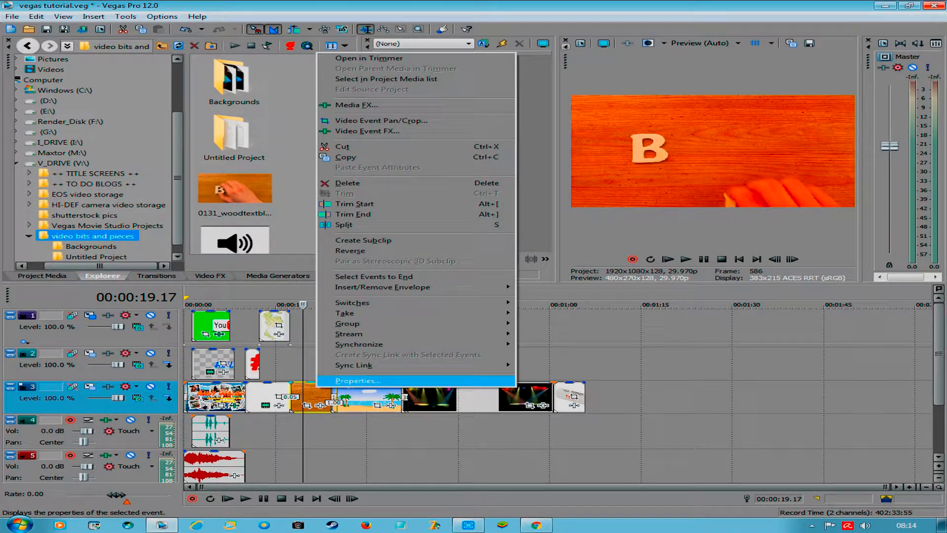
{"action": "left_click", "coordinate": [357, 380]}
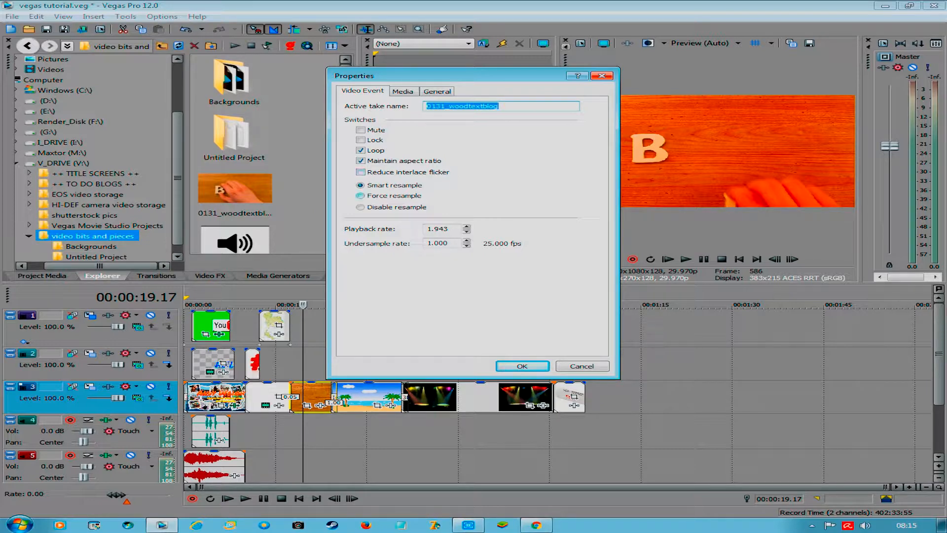
{"action": "left_click", "coordinate": [360, 207]}
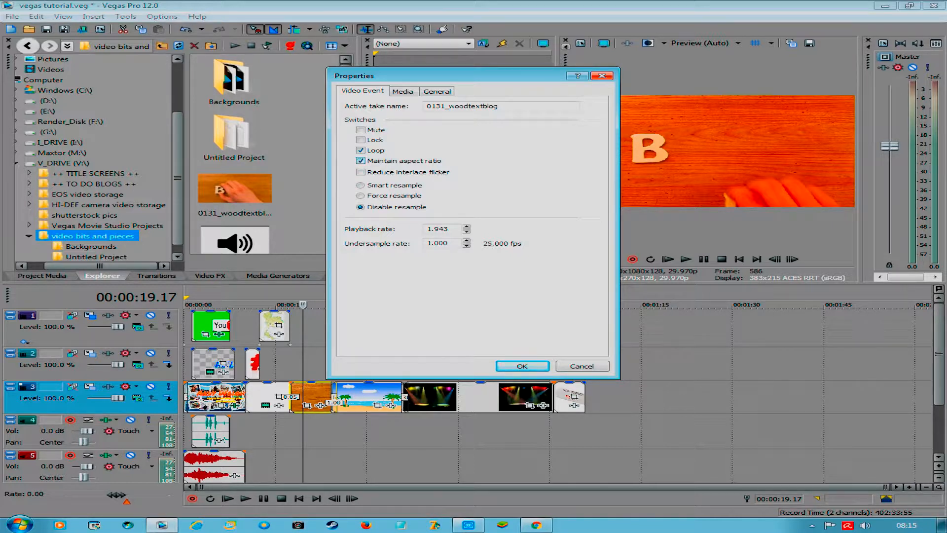
{"action": "left_click", "coordinate": [361, 161]}
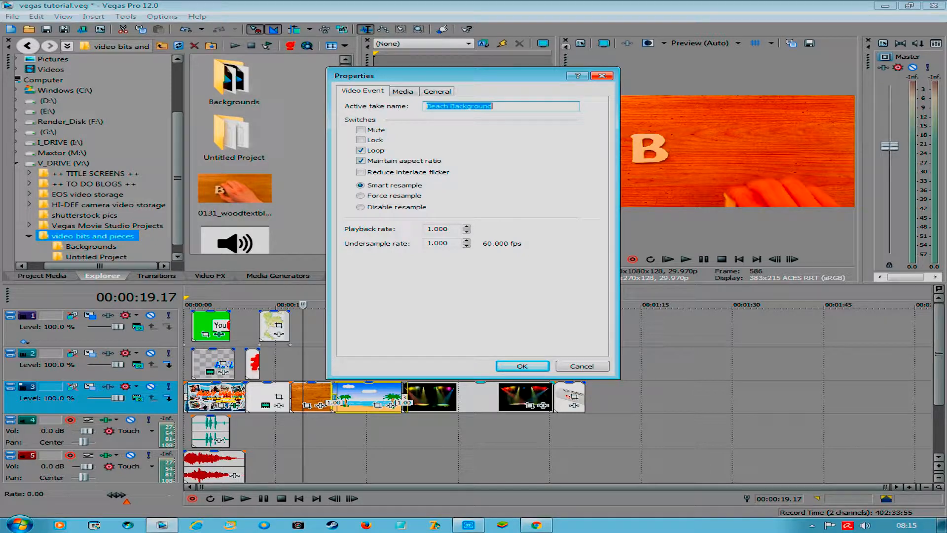
Disable resampling and turn off Maintain aspect ratio for the Beach Background event.
{"action": "left_click", "coordinate": [360, 207]}
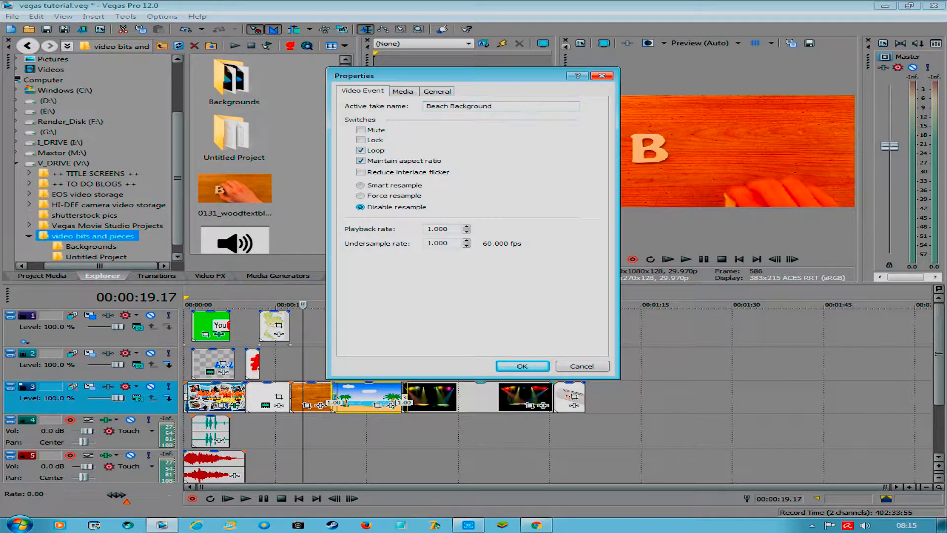
{"action": "left_click", "coordinate": [361, 160]}
{"action": "key", "text": "Return"}
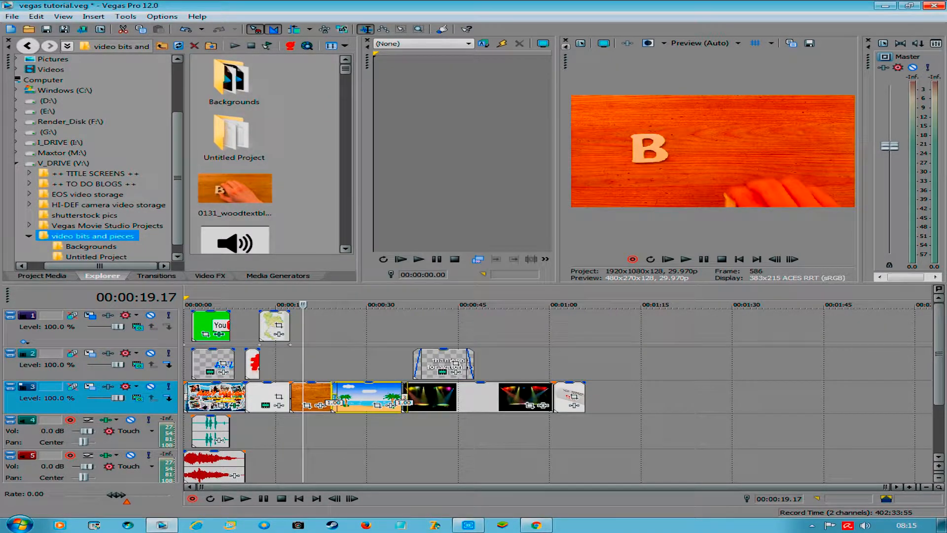
Disable resampling and turn off Maintain aspect ratio for the BG Stage Loop 5 Min. event.
{"action": "left_click", "coordinate": [485, 397]}
{"action": "right_click", "coordinate": [486, 394]}
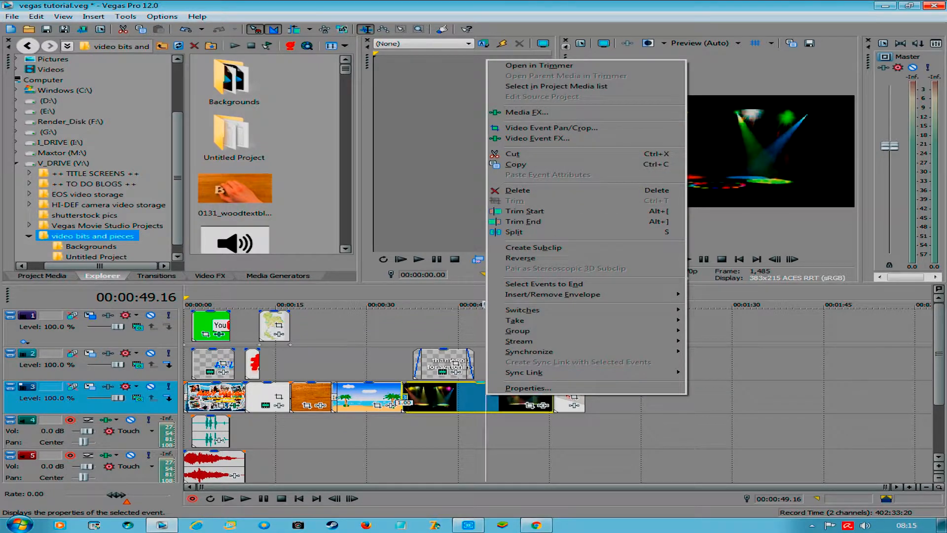
{"action": "left_click", "coordinate": [528, 388]}
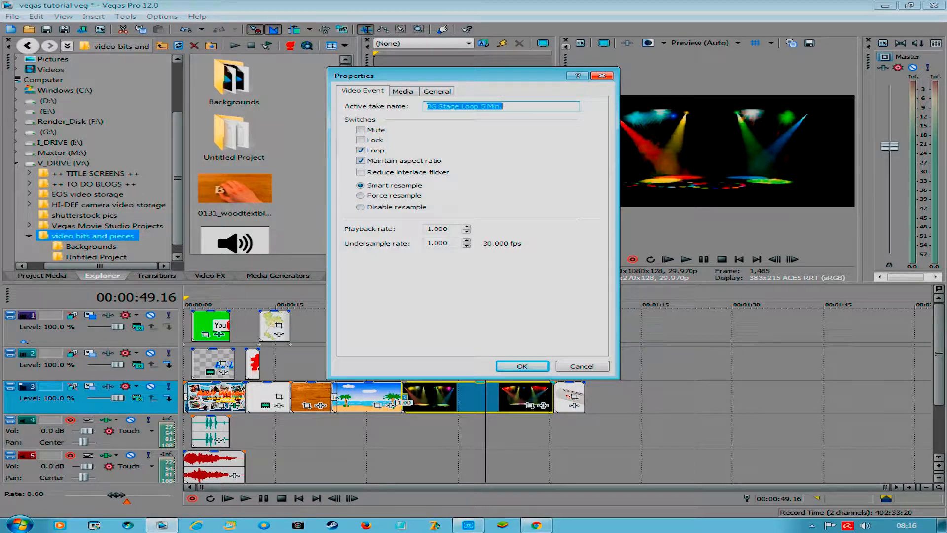
{"action": "left_click", "coordinate": [360, 207]}
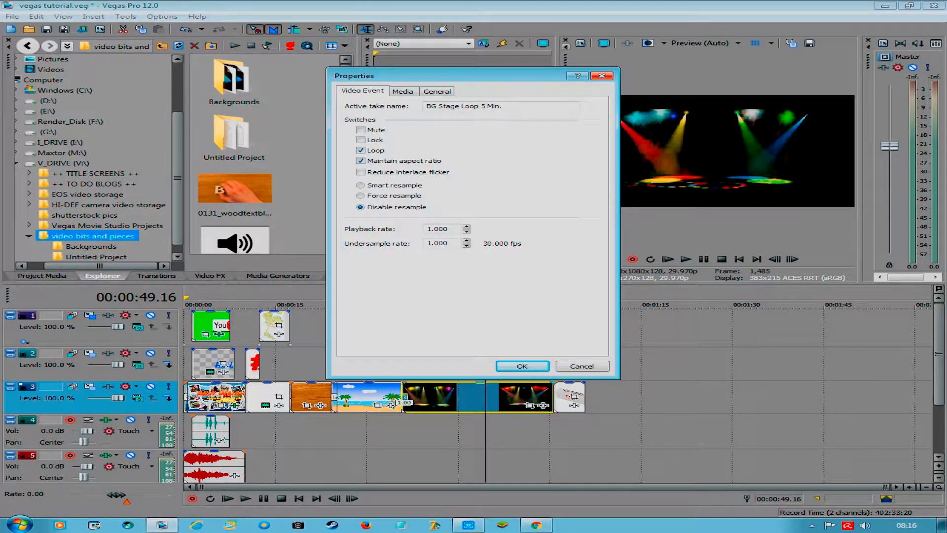
{"action": "left_click", "coordinate": [361, 160]}
{"action": "left_click", "coordinate": [521, 366]}
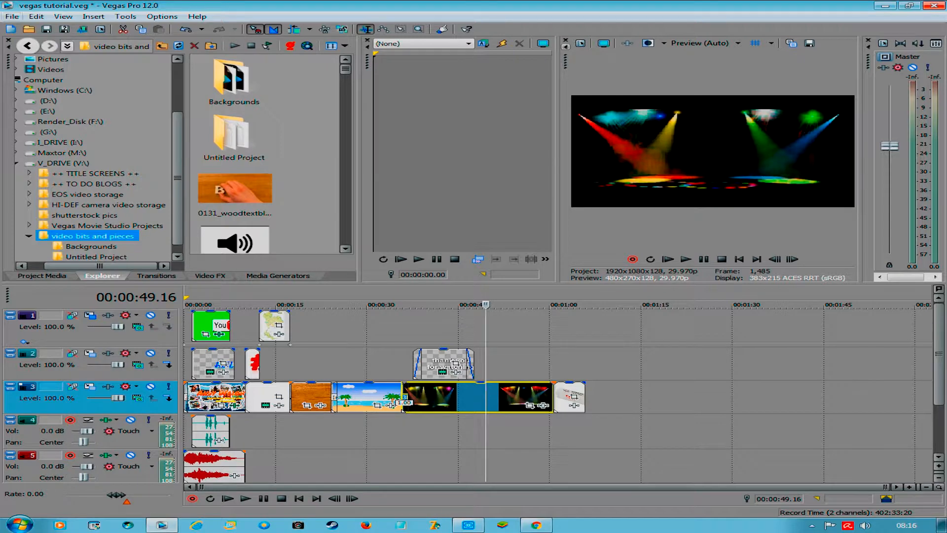
Start Render As for the project and list all render templates instead of favorites only.
{"action": "key", "text": "alt+f"}
{"action": "key", "text": "Down"}
{"action": "key", "text": "Down"}
{"action": "key", "text": "Down"}
{"action": "key", "text": "Down"}
{"action": "key", "text": "Down"}
{"action": "key", "text": "Down"}
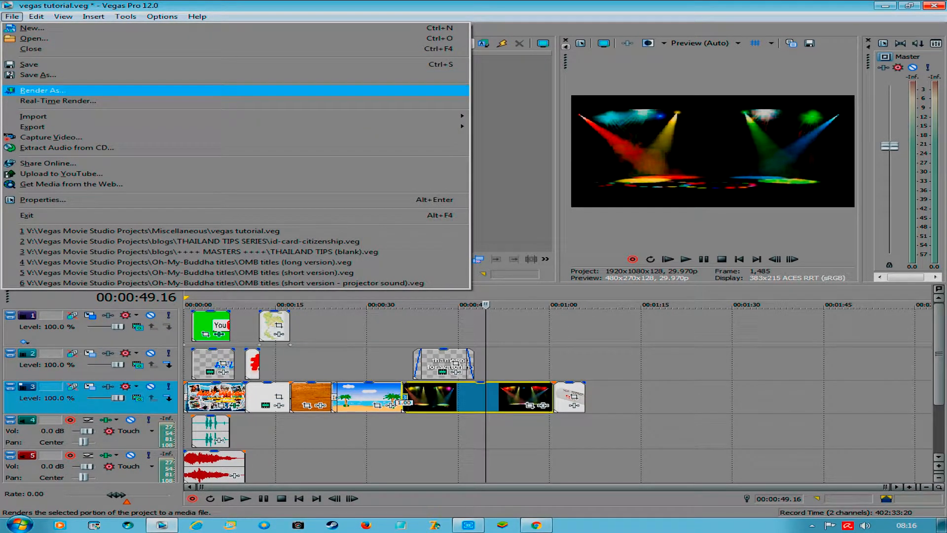
{"action": "key", "text": "Return"}
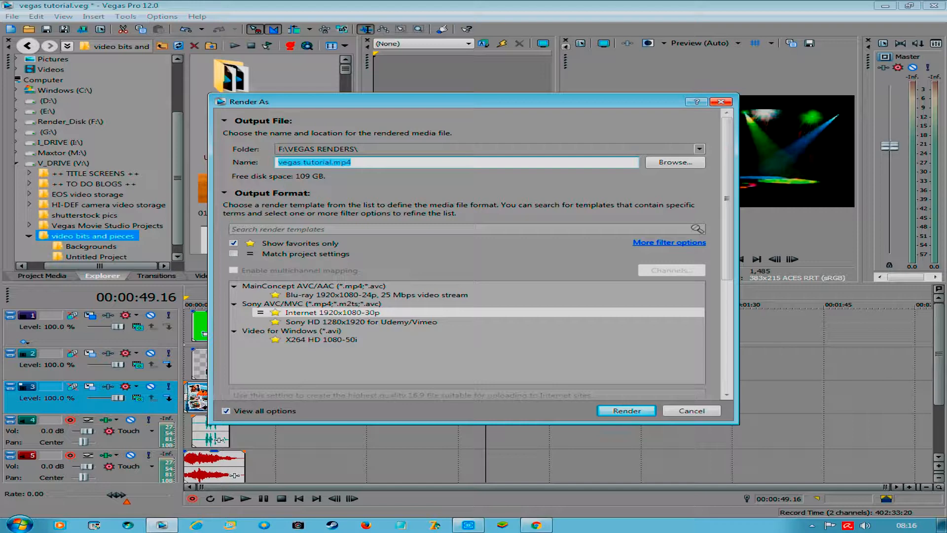
{"action": "left_click", "coordinate": [233, 243]}
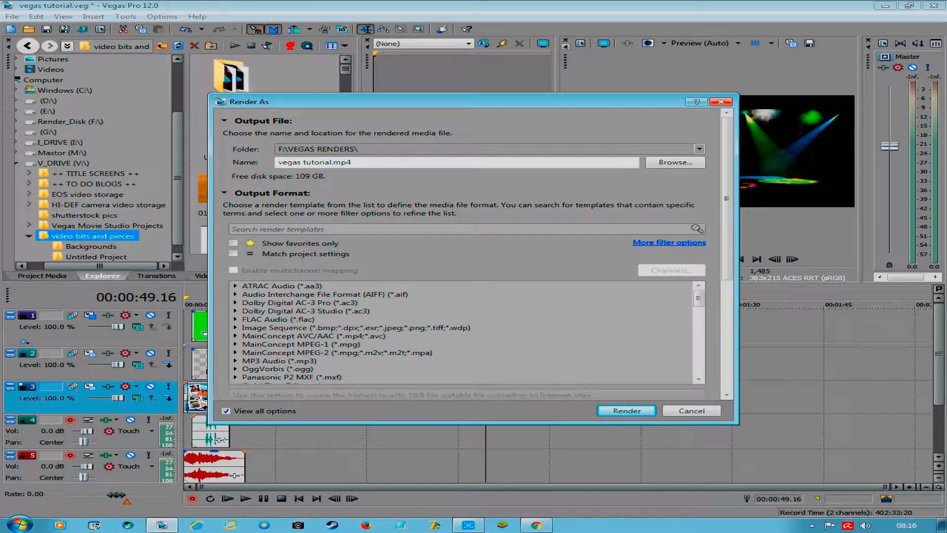
Among the Sony AVC/MVC templates, check Internet 1920x1080-30p, then select Sony HD 1280x1920 for Udemy/Vimeo.
{"action": "scroll", "coordinate": [474, 252], "scroll_direction": "down", "scroll_amount": 1}
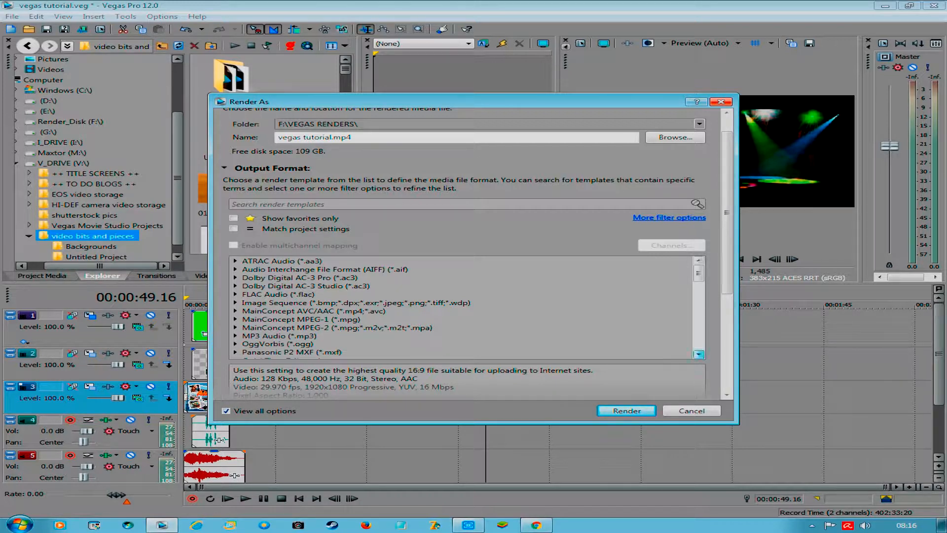
{"action": "scroll", "coordinate": [698, 354], "scroll_direction": "down", "scroll_amount": 5}
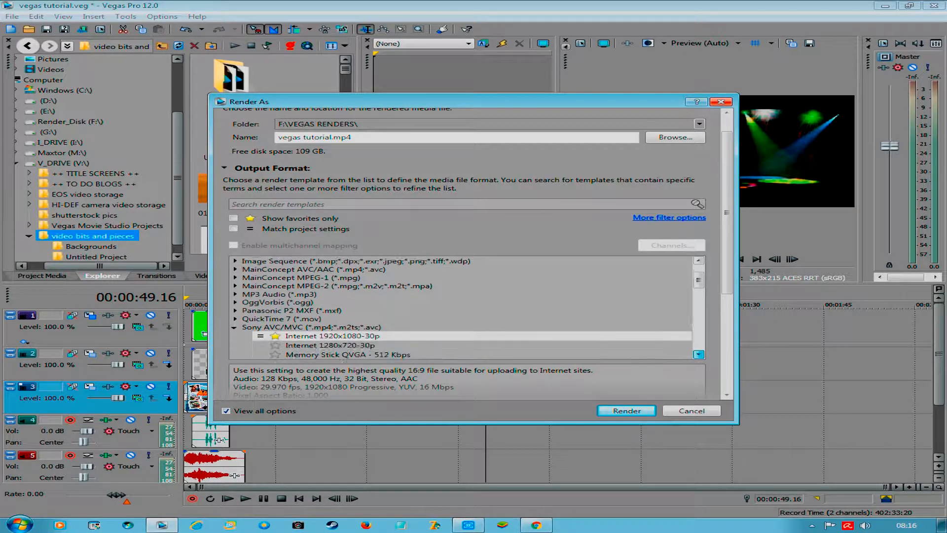
{"action": "scroll", "coordinate": [698, 354], "scroll_direction": "down", "scroll_amount": 15}
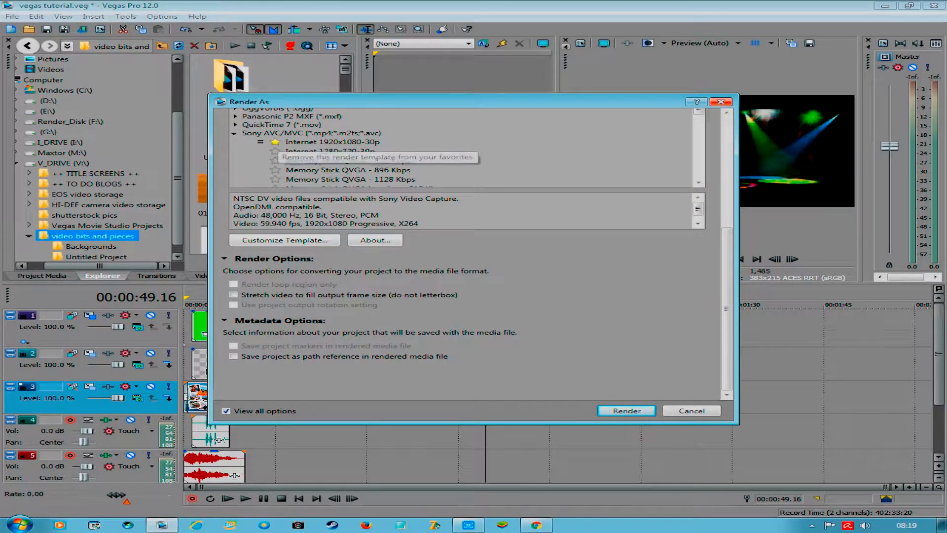
{"action": "left_click", "coordinate": [332, 141]}
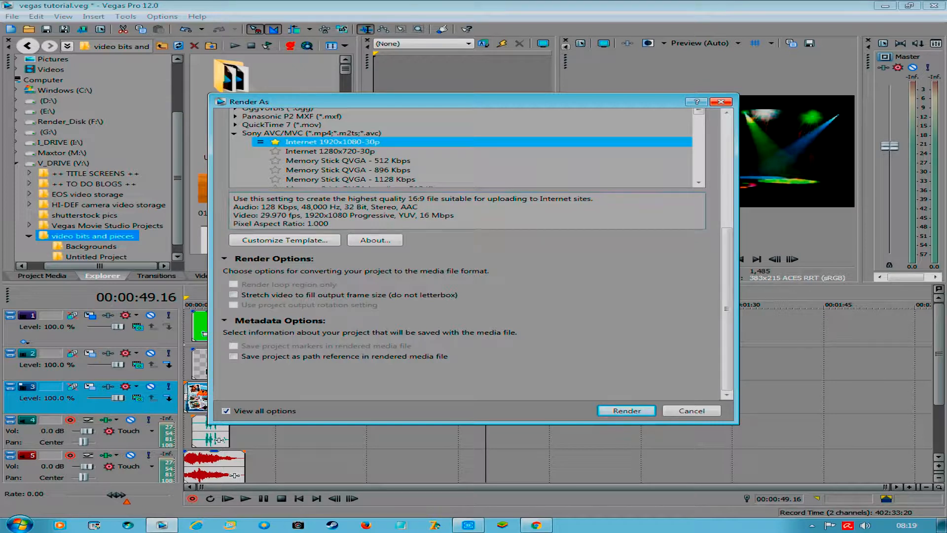
{"action": "left_click", "coordinate": [698, 183]}
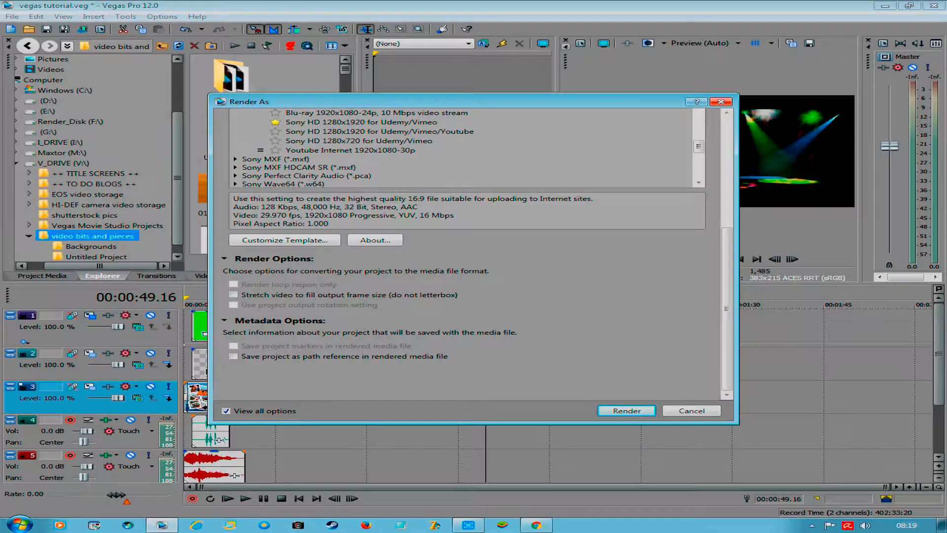
{"action": "left_click", "coordinate": [362, 122]}
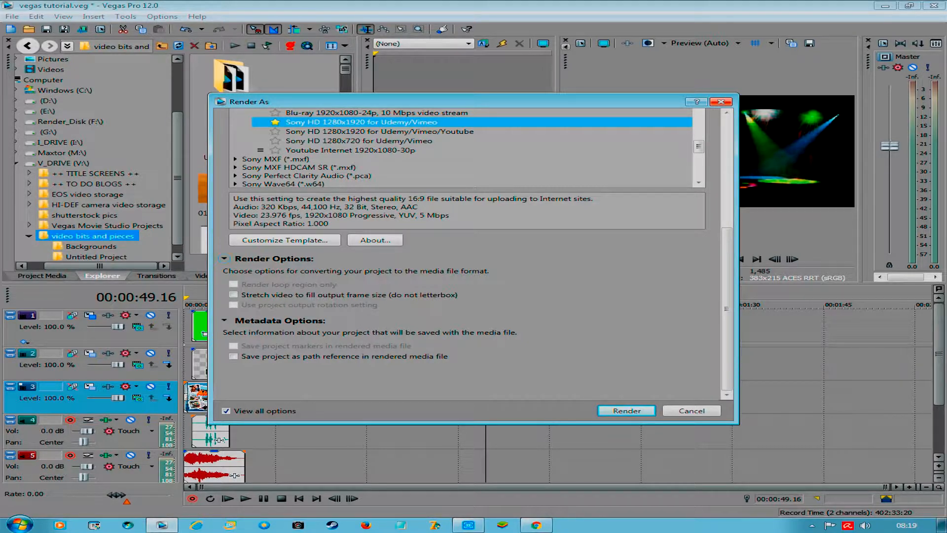
Set the selected template's frame rate to 29.970 (NTSC) and render the project as vegas tutorial.mp4.
{"action": "left_click", "coordinate": [284, 240]}
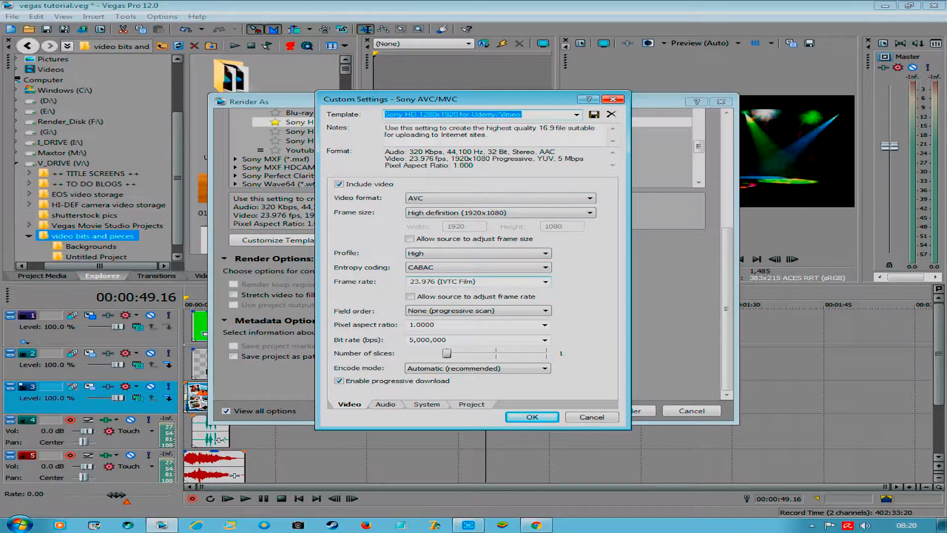
{"action": "left_click", "coordinate": [545, 281]}
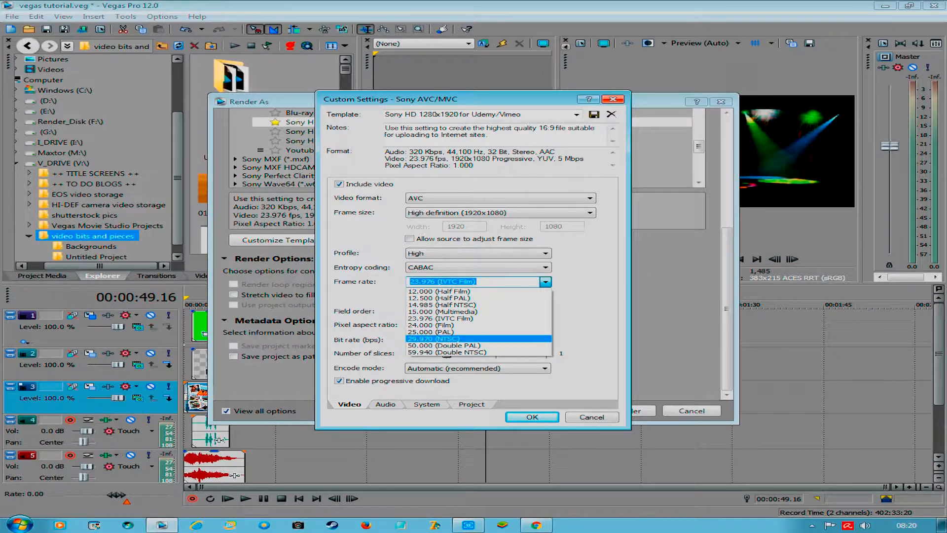
{"action": "left_click", "coordinate": [429, 339]}
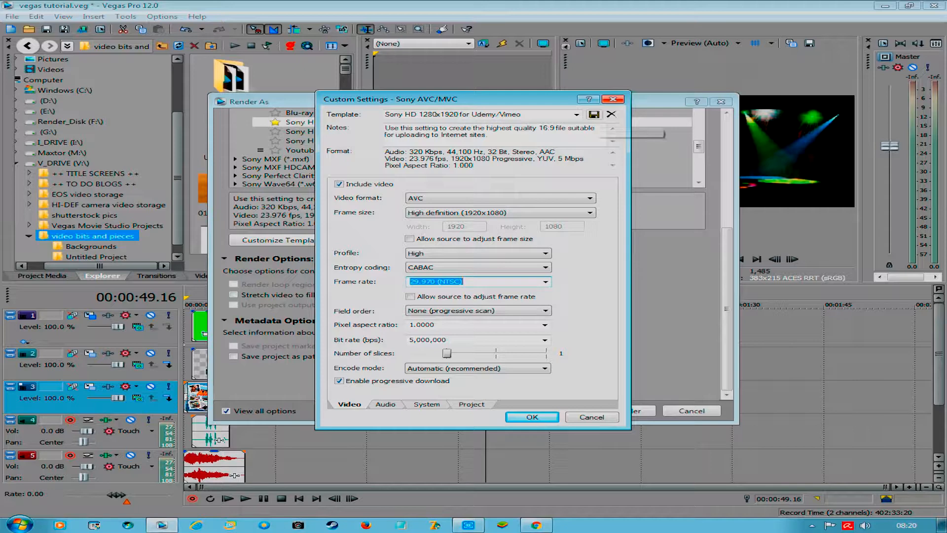
{"action": "left_click", "coordinate": [594, 114]}
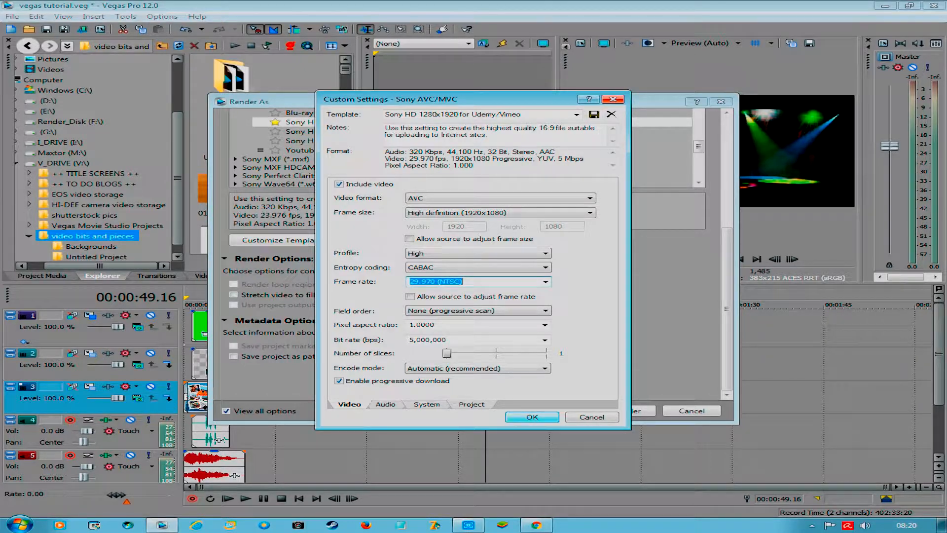
{"action": "left_click", "coordinate": [532, 417]}
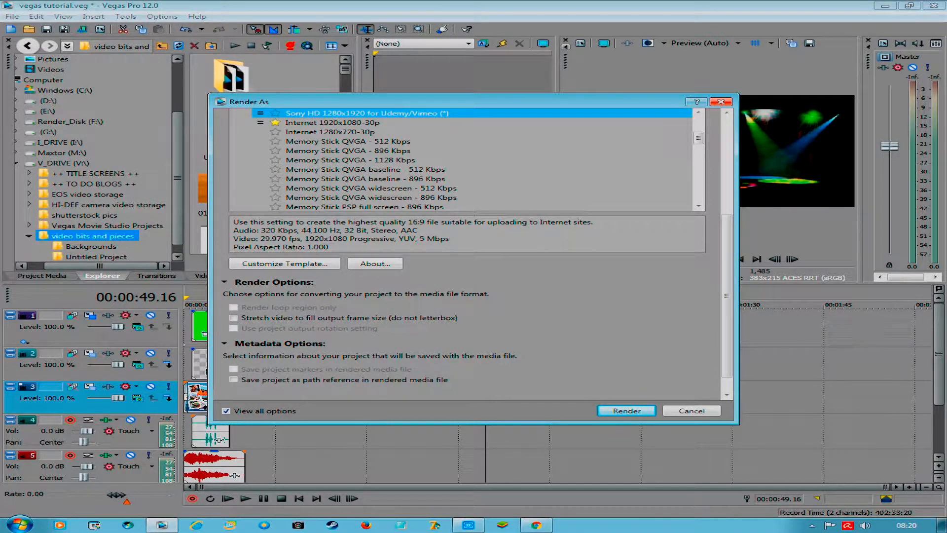
{"action": "scroll", "coordinate": [467, 160], "scroll_direction": "up", "scroll_amount": 2}
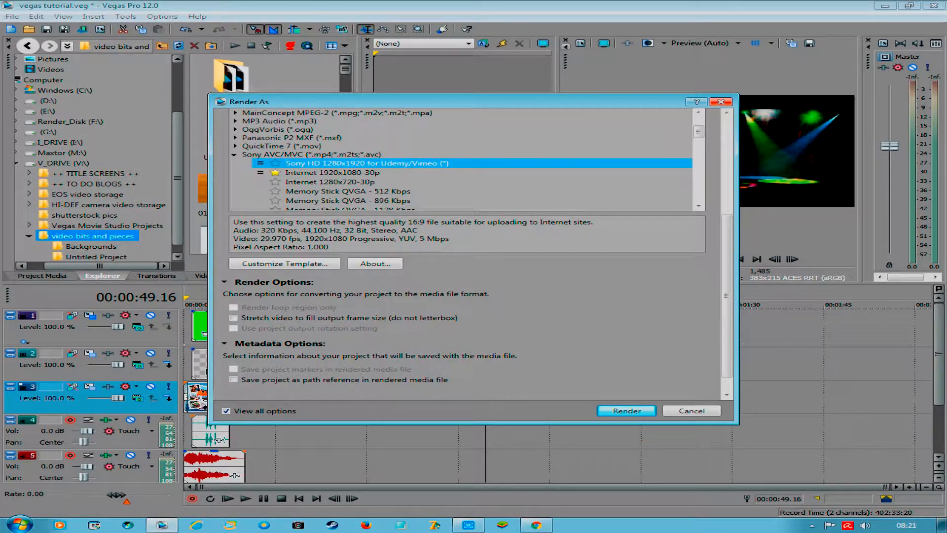
{"action": "key", "text": "Return"}
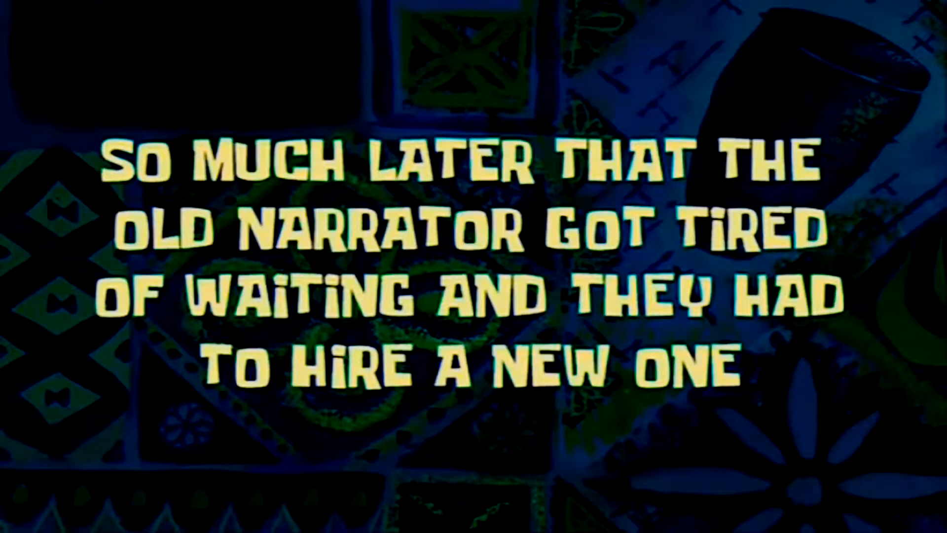
Switch to Windows Explorer and find vegas tutorial.mp4 in the VEGAS RENDERS folder on Render_Disk (F:).
{"action": "key", "text": "alt+Tab"}
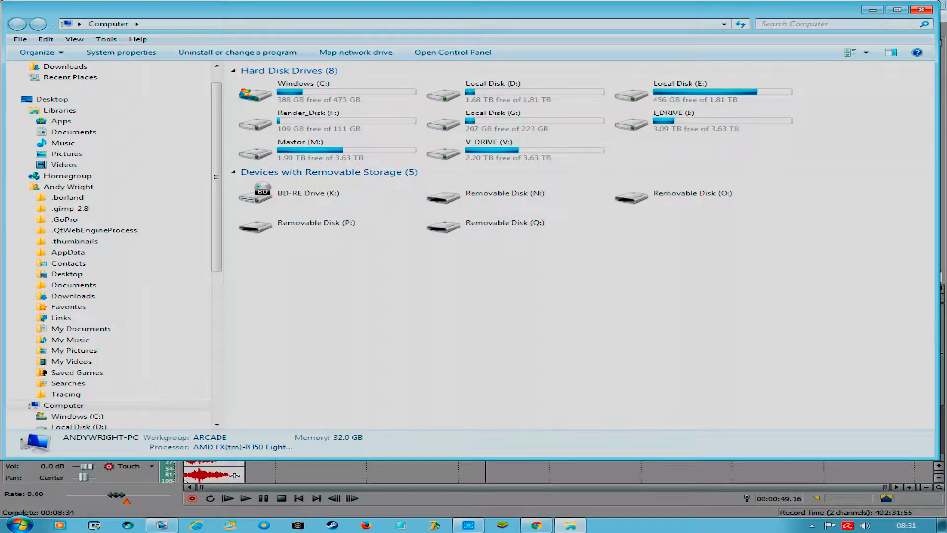
{"action": "double_click", "coordinate": [306, 120]}
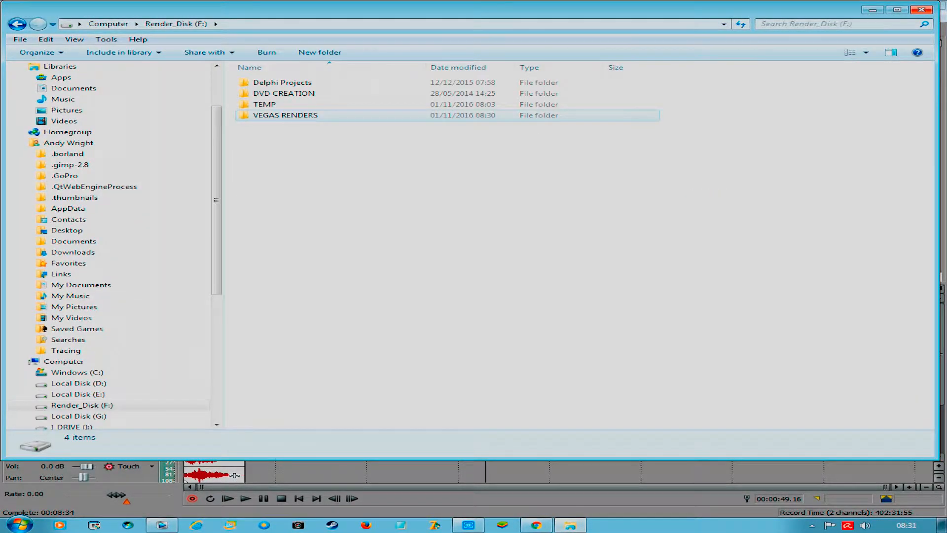
{"action": "double_click", "coordinate": [446, 115]}
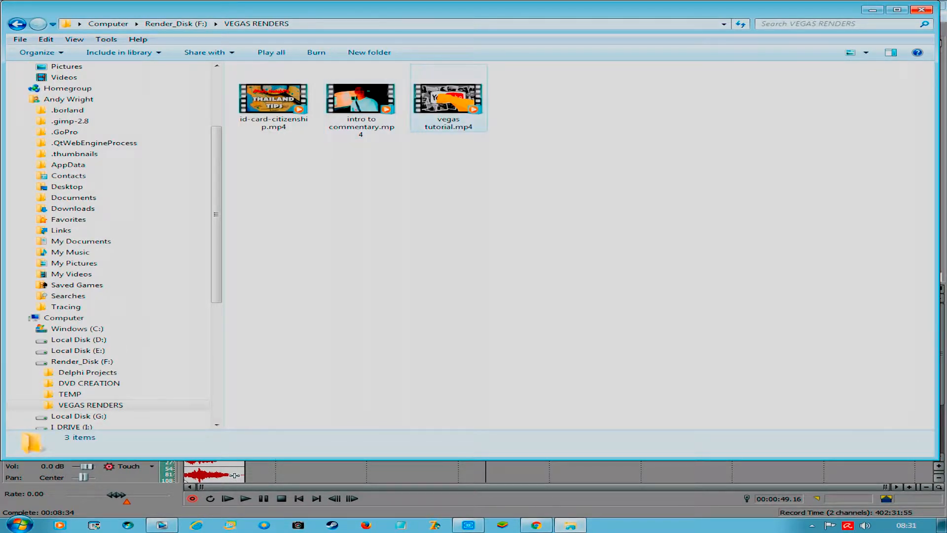
{"action": "left_click", "coordinate": [447, 106]}
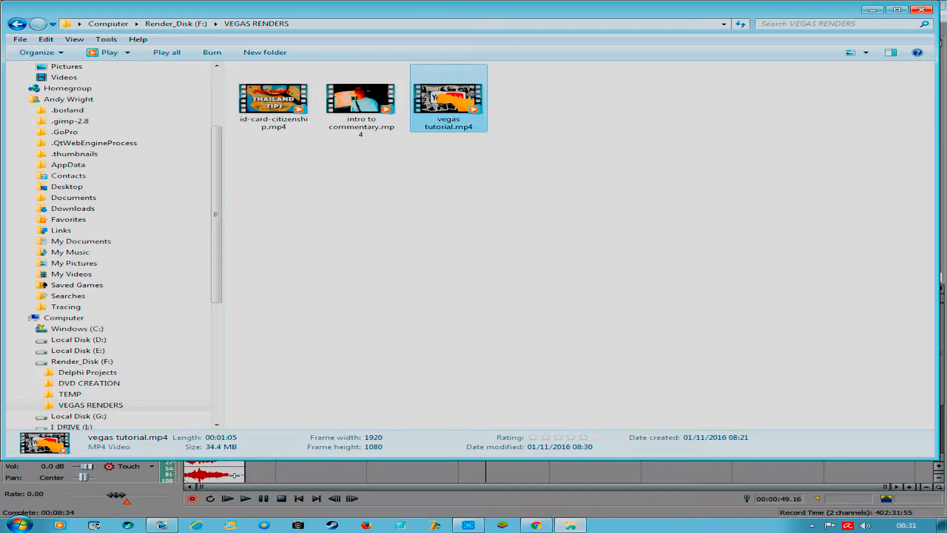
Examine the video and audio details in the file properties of vegas tutorial.mp4.
{"action": "right_click", "coordinate": [452, 101]}
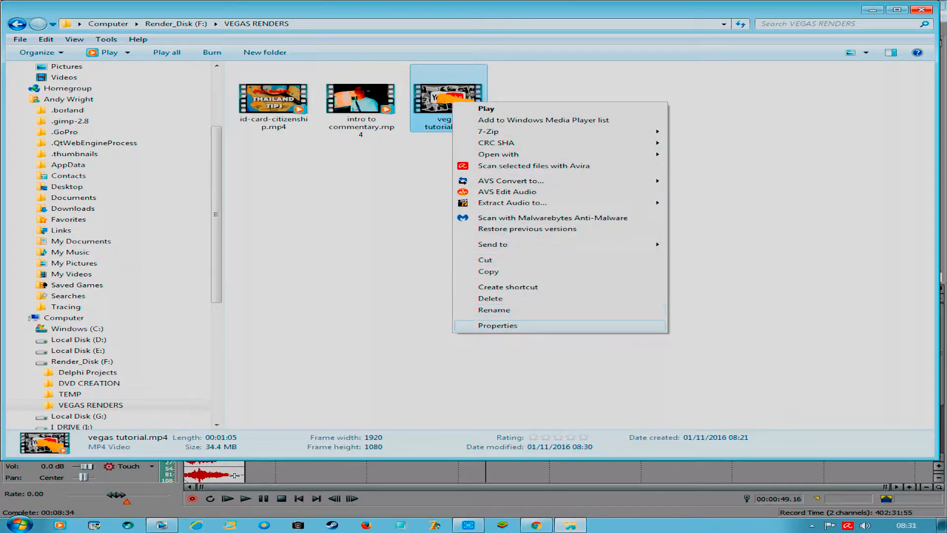
{"action": "left_click", "coordinate": [497, 325]}
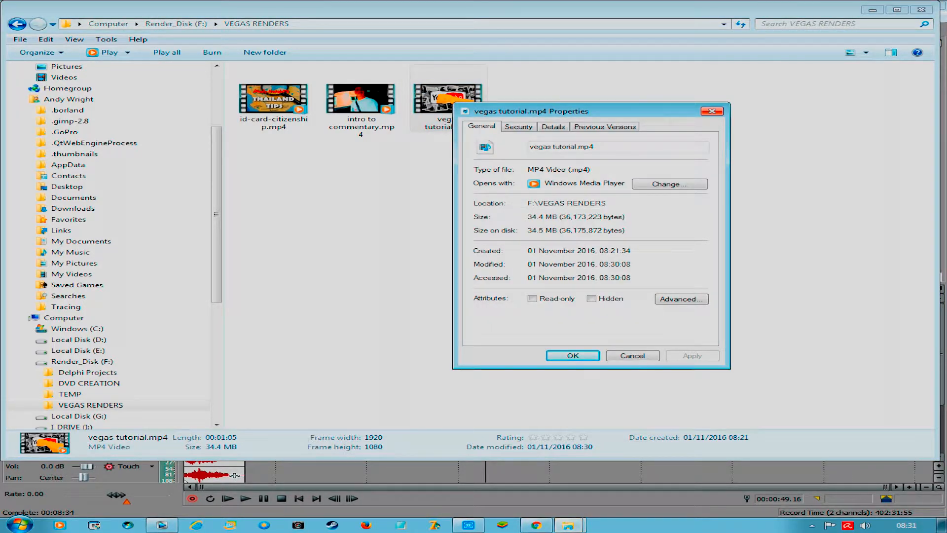
{"action": "left_click", "coordinate": [552, 127]}
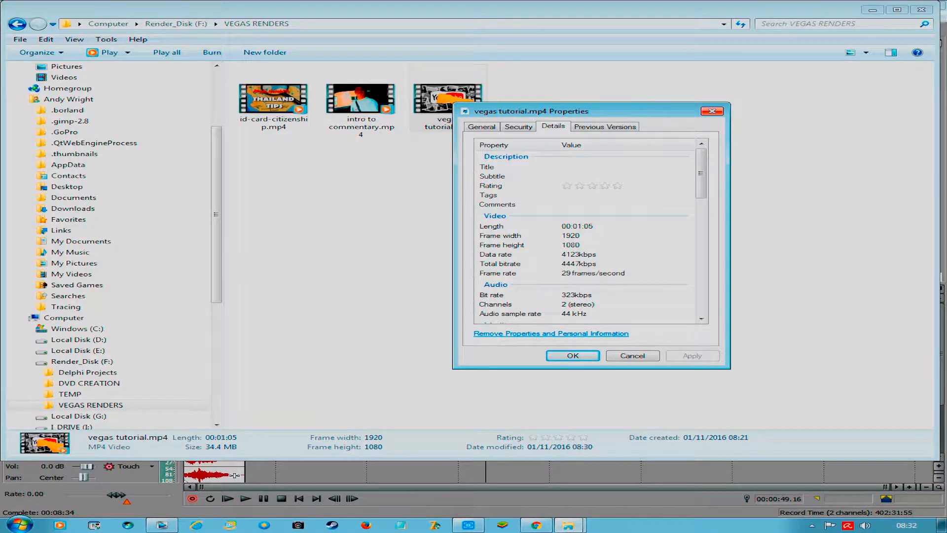
{"action": "scroll", "coordinate": [587, 232], "scroll_direction": "down", "scroll_amount": 2}
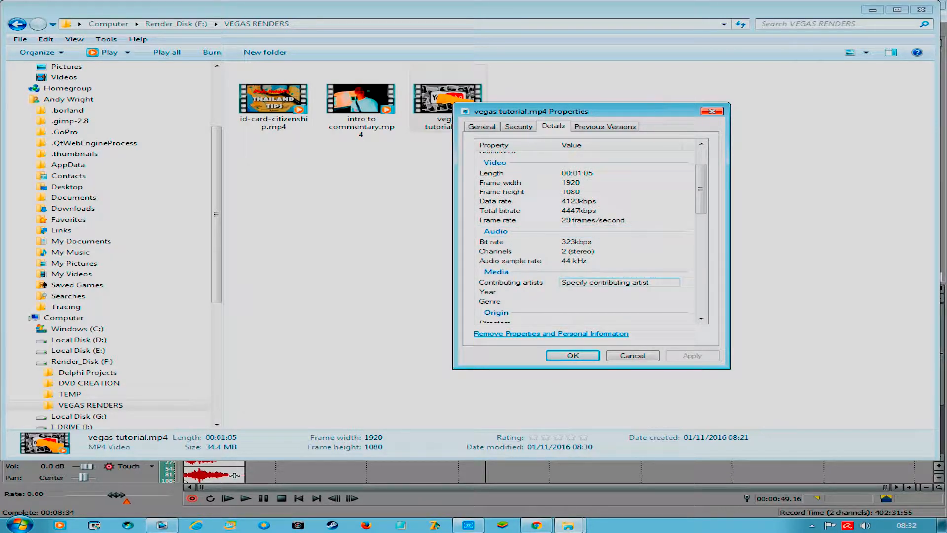
Review the remaining file details of vegas tutorial.mp4 and close its properties without changes.
{"action": "scroll", "coordinate": [587, 232], "scroll_direction": "down", "scroll_amount": 2}
{"action": "scroll", "coordinate": [587, 232], "scroll_direction": "down", "scroll_amount": 4}
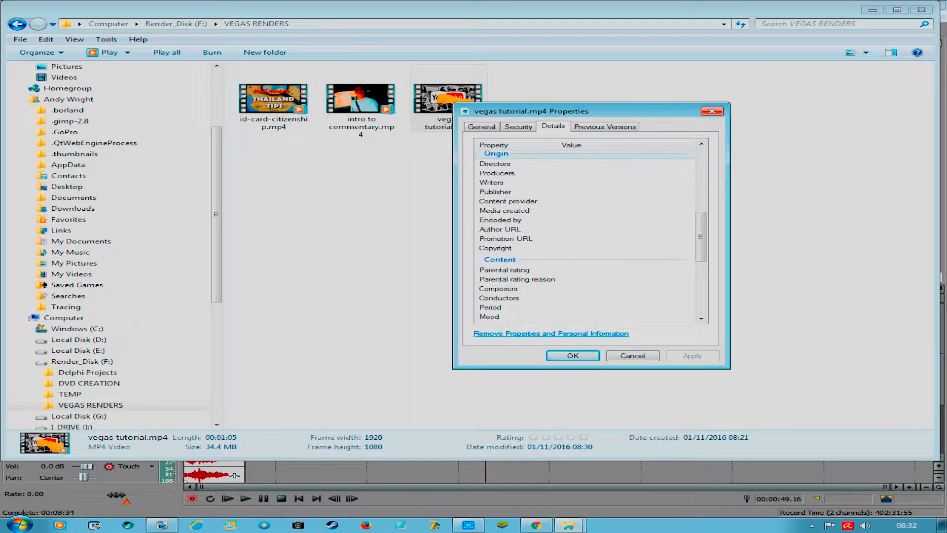
{"action": "scroll", "coordinate": [588, 232], "scroll_direction": "up", "scroll_amount": 6}
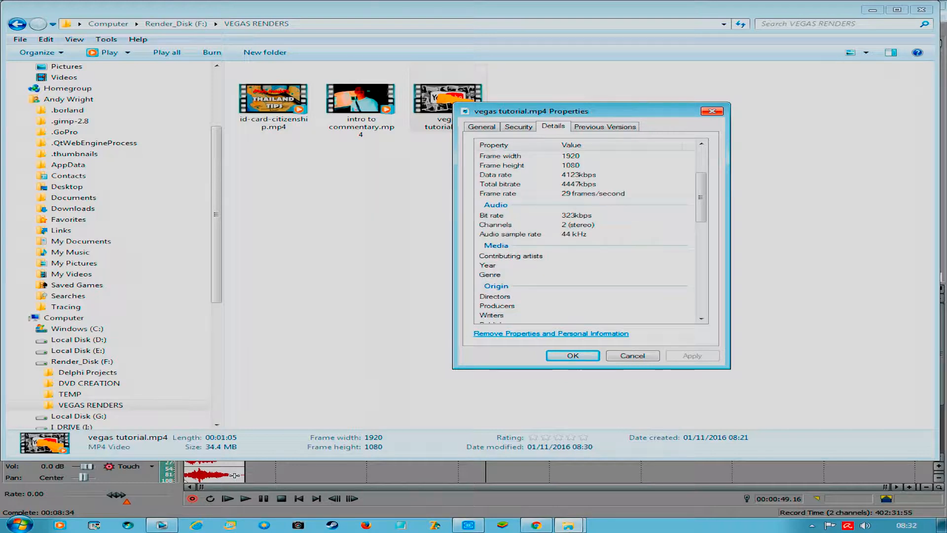
{"action": "left_click", "coordinate": [632, 356]}
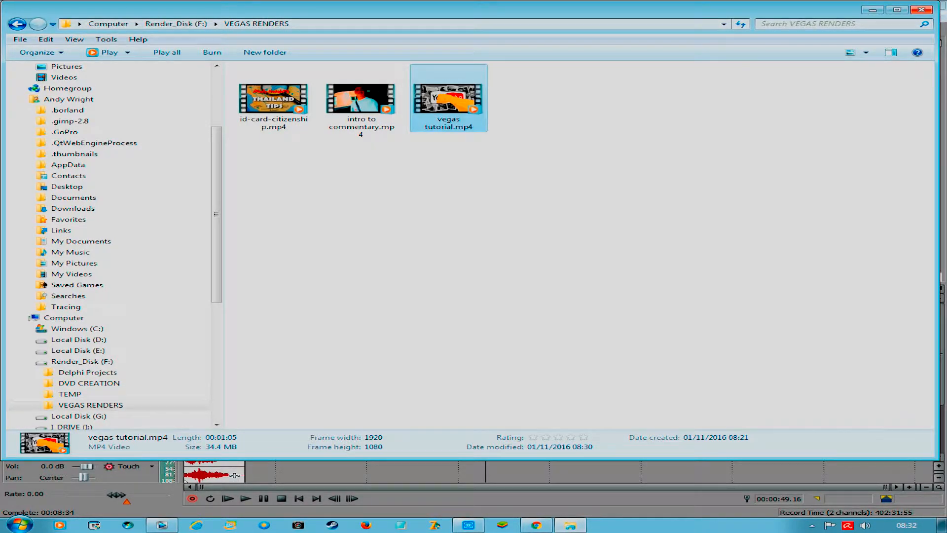
Play the rendered vegas tutorial.mp4 through to the end and close the player.
{"action": "right_click", "coordinate": [443, 89]}
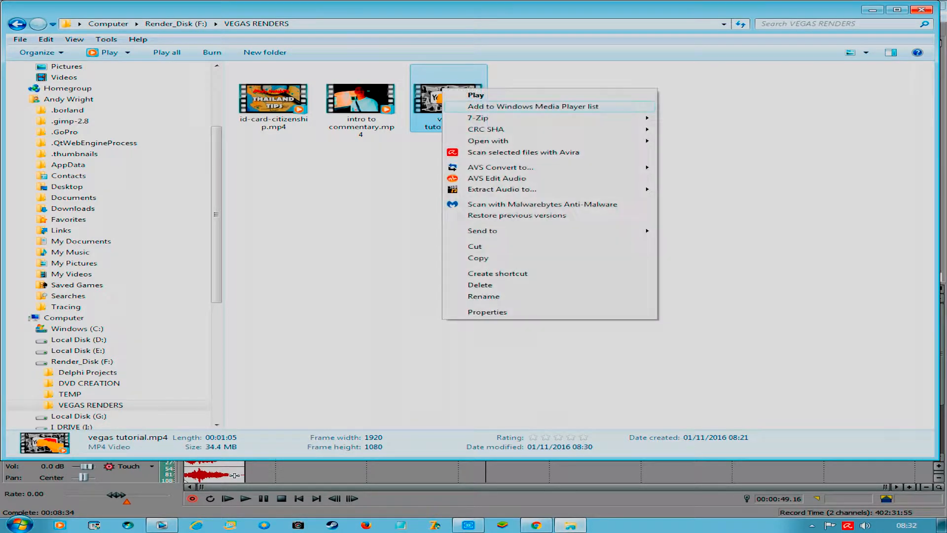
{"action": "left_click", "coordinate": [475, 94]}
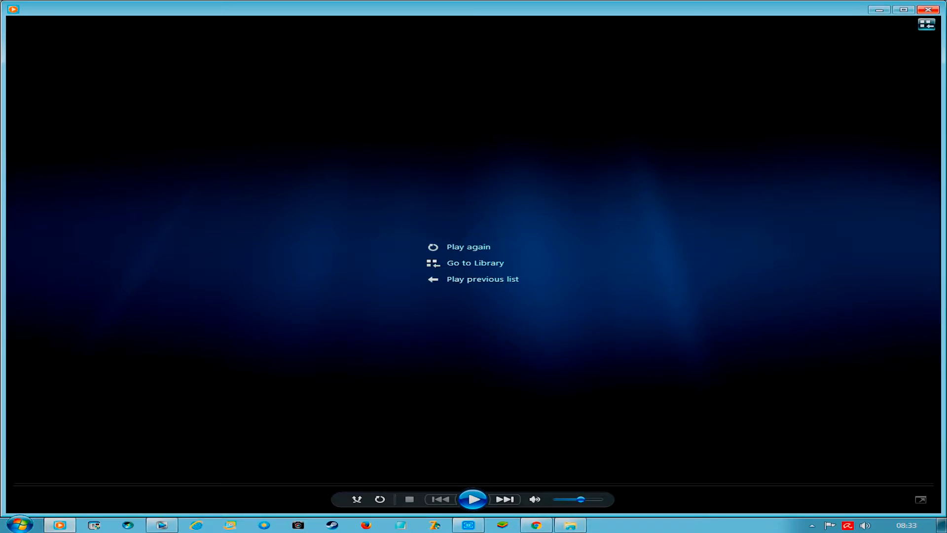
{"action": "left_click", "coordinate": [928, 9]}
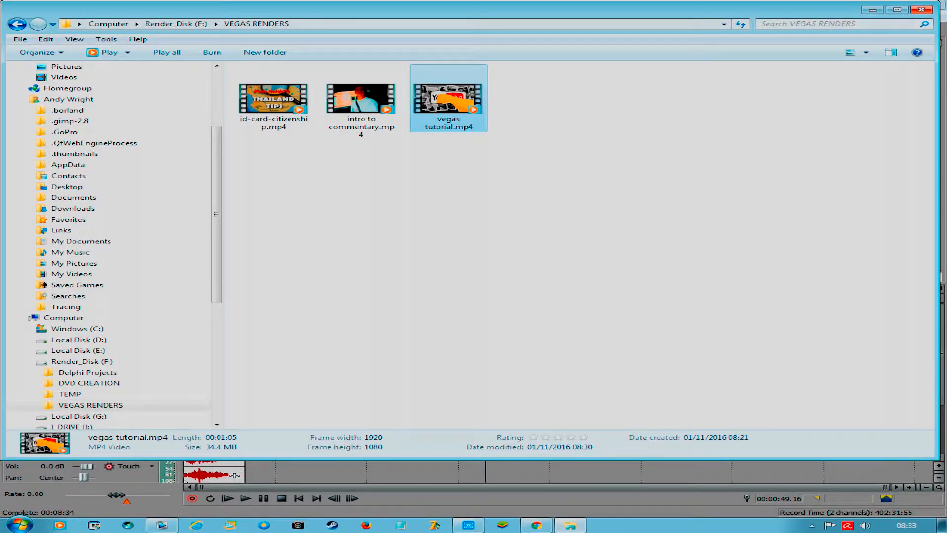
Switch back to Vegas Pro and check the resample and aspect ratio switches of the stage lights event on track 3.
{"action": "left_click", "coordinate": [873, 9]}
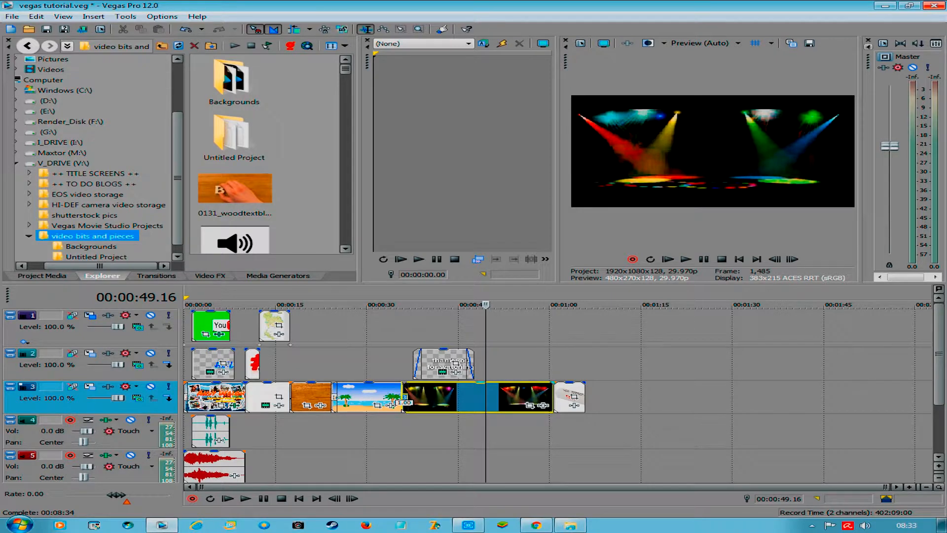
{"action": "right_click", "coordinate": [474, 396]}
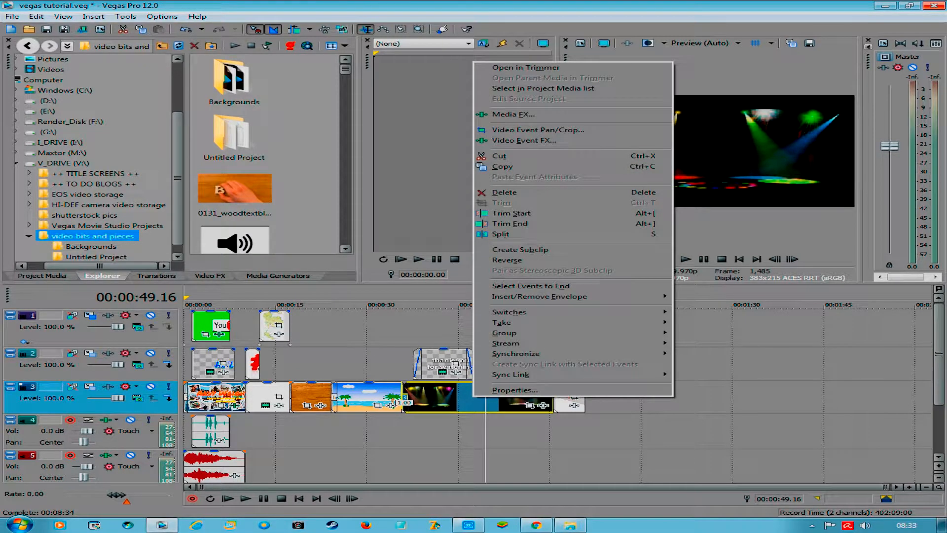
{"action": "left_click", "coordinate": [515, 389]}
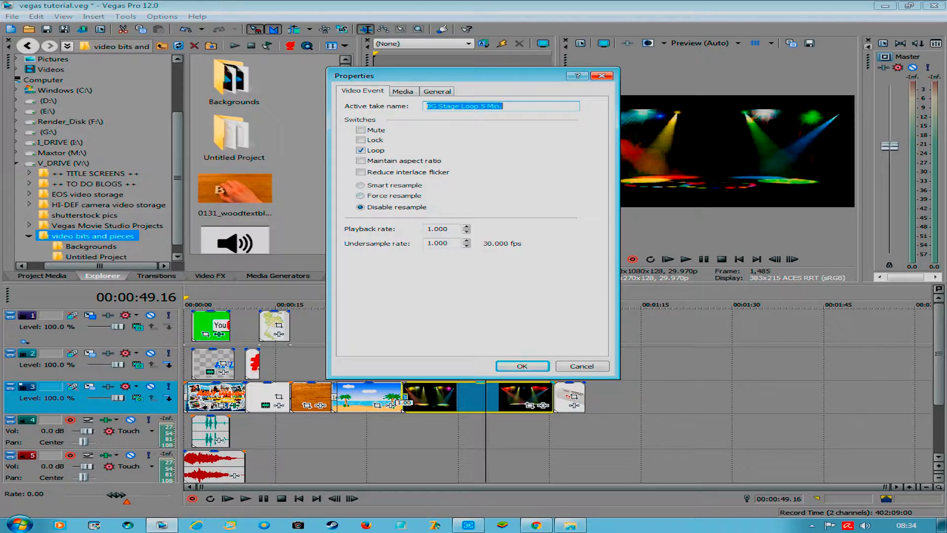
{"action": "left_click", "coordinate": [581, 366]}
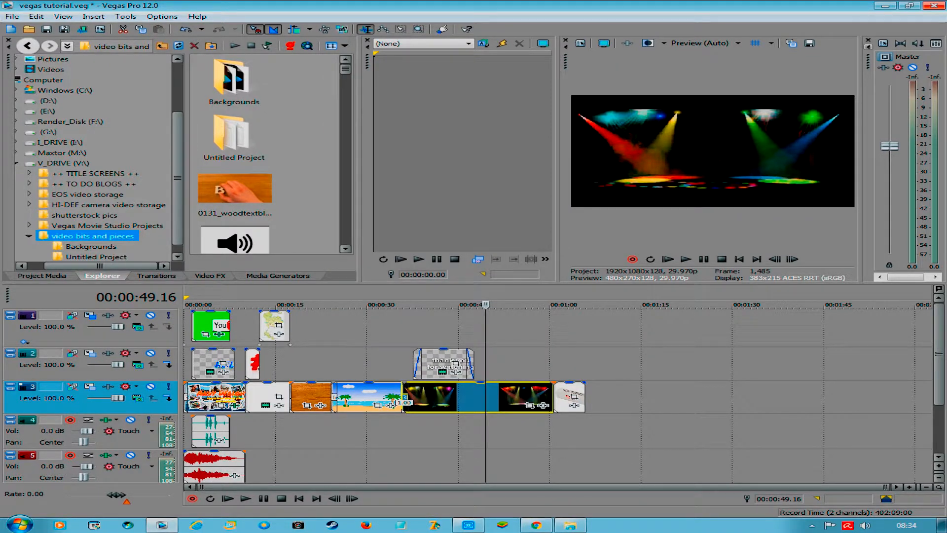
Add the 0131_woodtextblog clip to track 3 after the last event, setting its video event to Disable resample with Maintain aspect ratio off.
{"action": "left_click_drag", "start_coordinate": [235, 192], "coordinate": [632, 410]}
{"action": "right_click", "coordinate": [636, 395]}
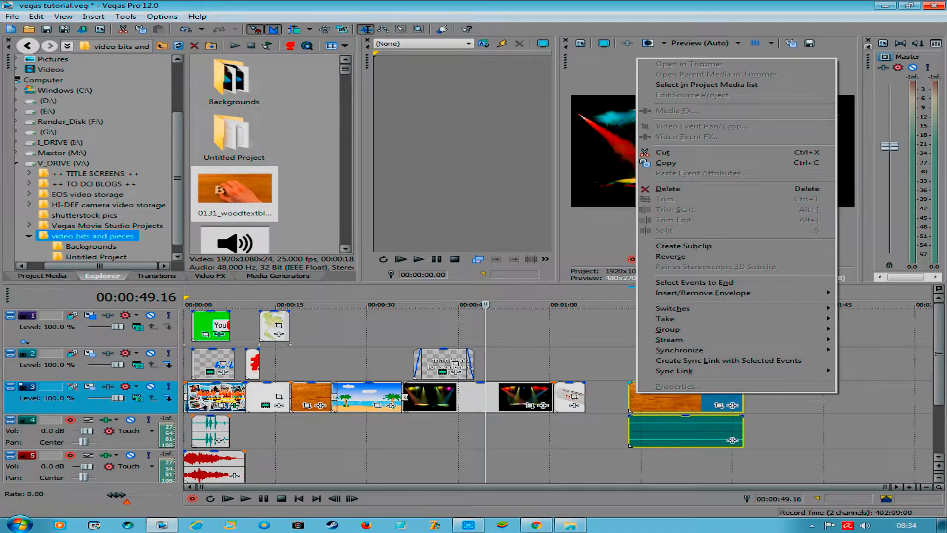
{"action": "left_click", "coordinate": [659, 397]}
{"action": "right_click", "coordinate": [660, 396]}
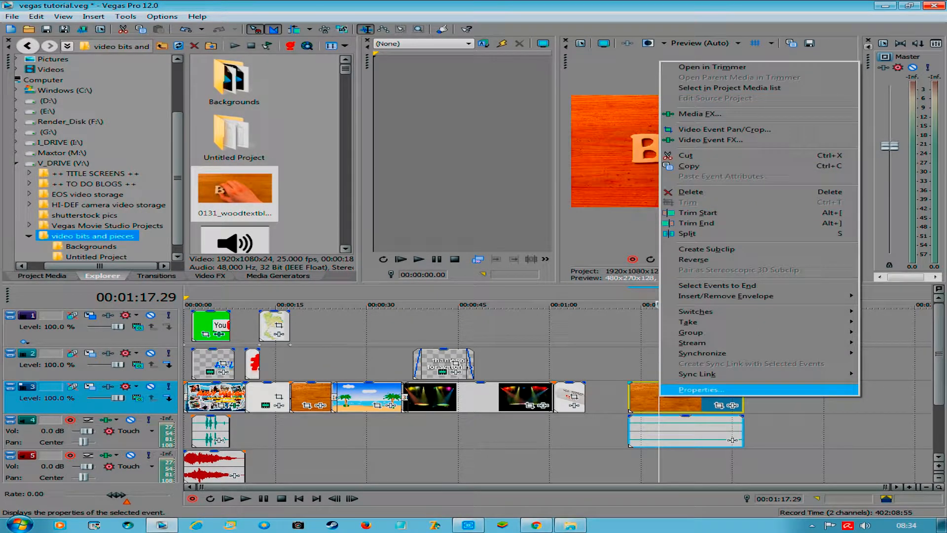
{"action": "left_click", "coordinate": [701, 390]}
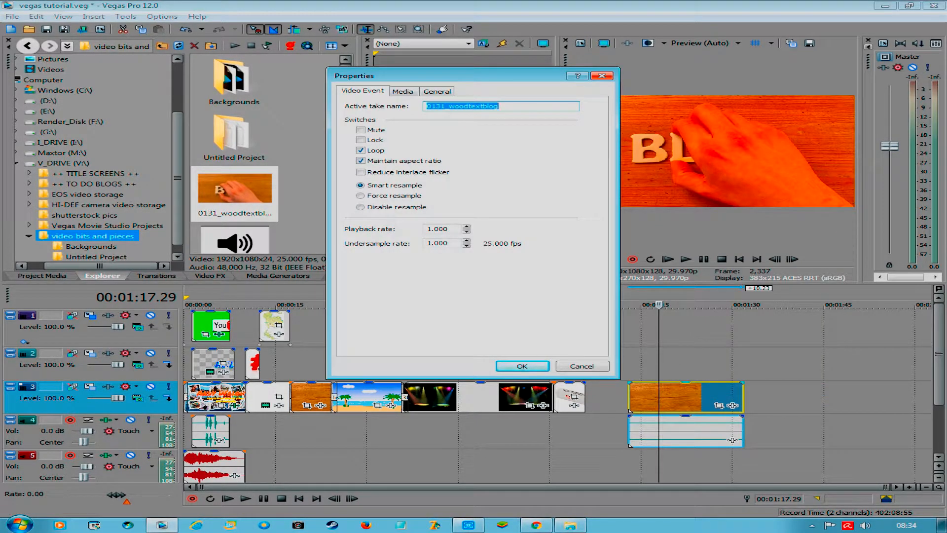
{"action": "left_click", "coordinate": [361, 207]}
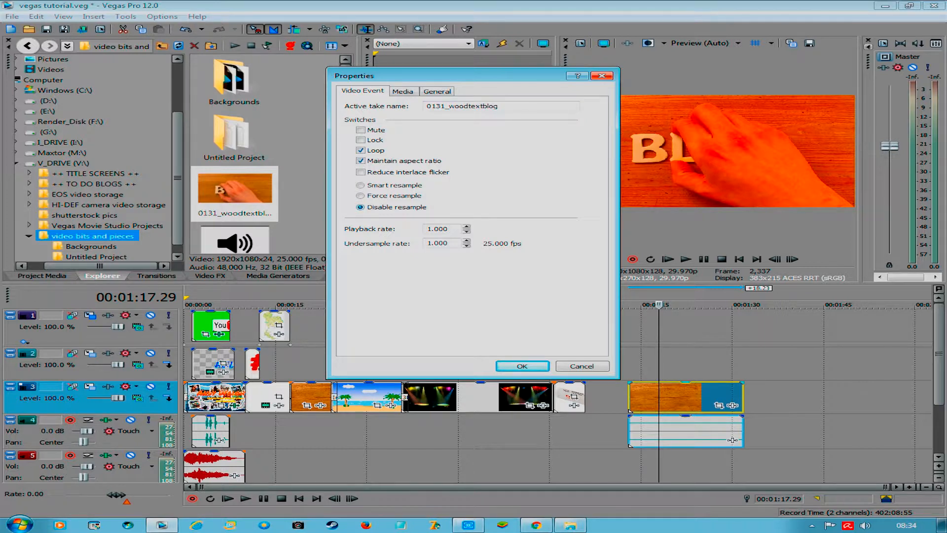
{"action": "left_click", "coordinate": [361, 160]}
{"action": "left_click", "coordinate": [522, 365]}
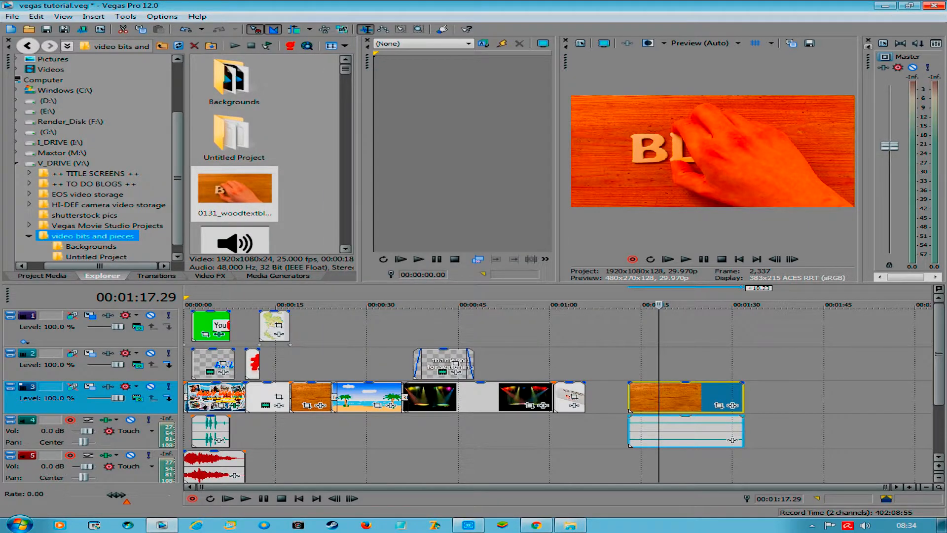
Split the added woodtextblog clip into three pieces, cutting at 00:01:20.04 and 00:01:26.07.
{"action": "left_click", "coordinate": [672, 397]}
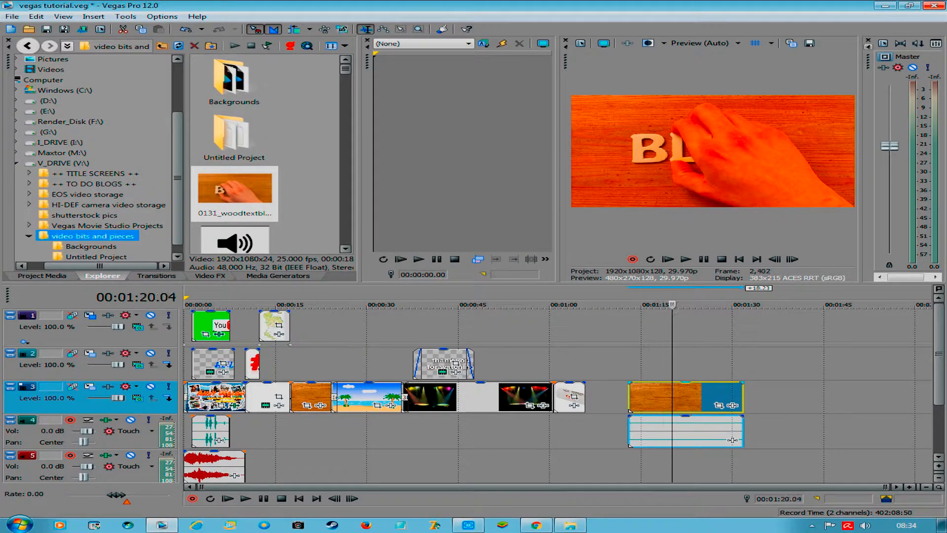
{"action": "key", "text": "s"}
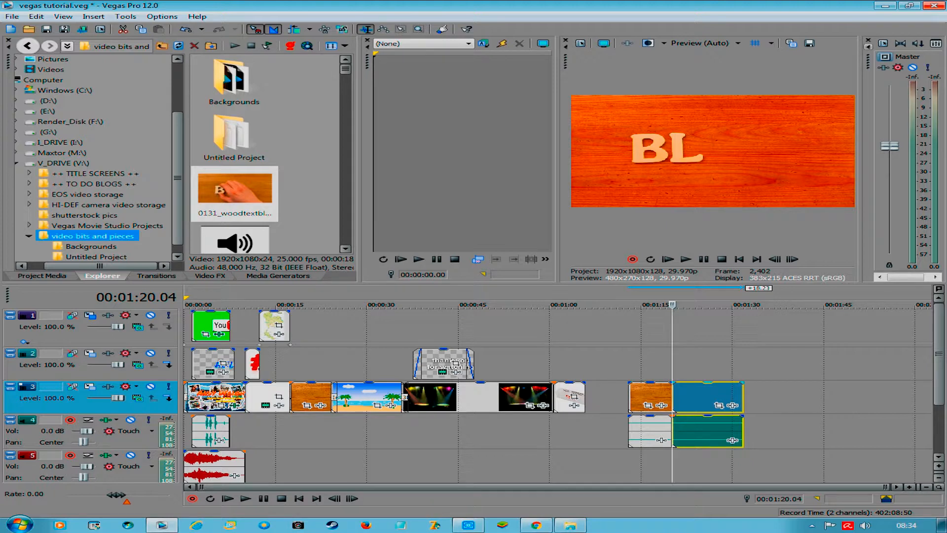
{"action": "left_click", "coordinate": [709, 397]}
{"action": "key", "text": "s"}
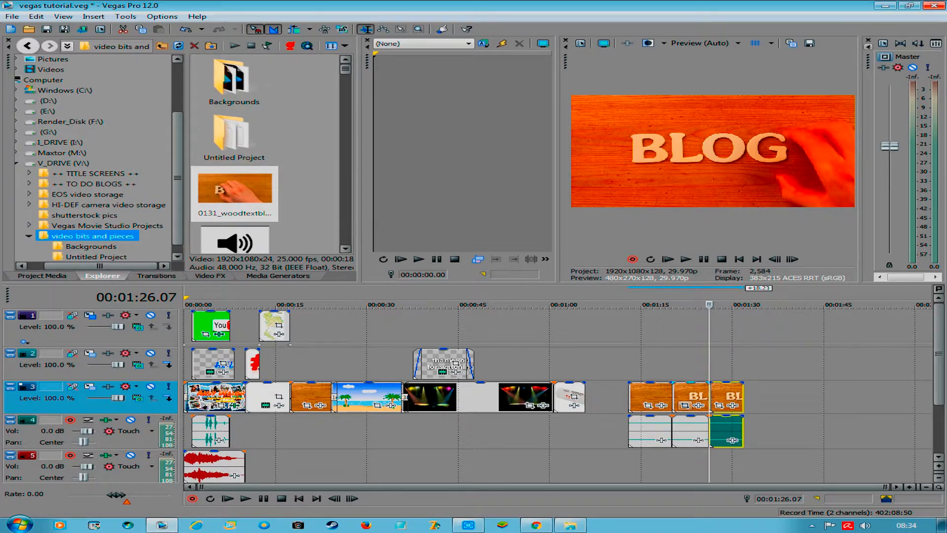
Check the resample and aspect ratio switches in the properties of the middle woodtextblog piece.
{"action": "right_click", "coordinate": [684, 384]}
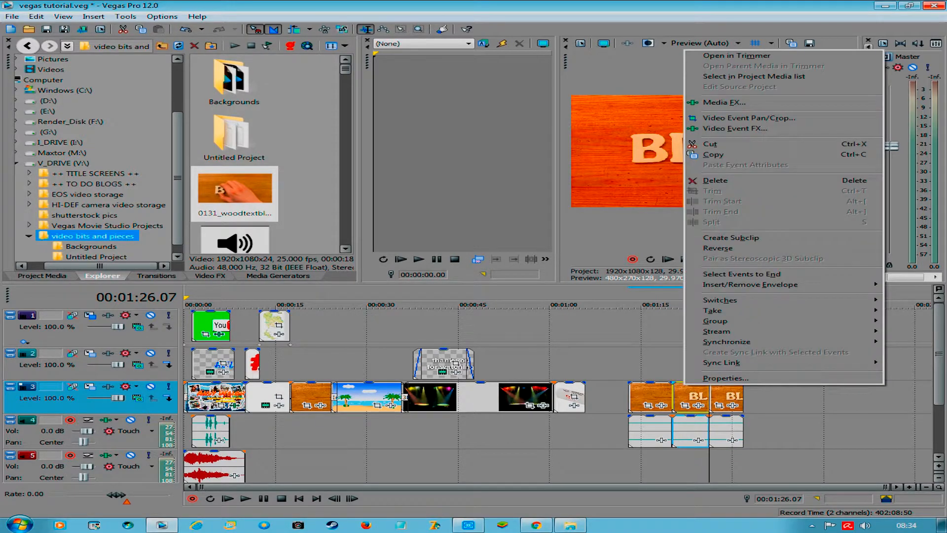
{"action": "left_click", "coordinate": [726, 378]}
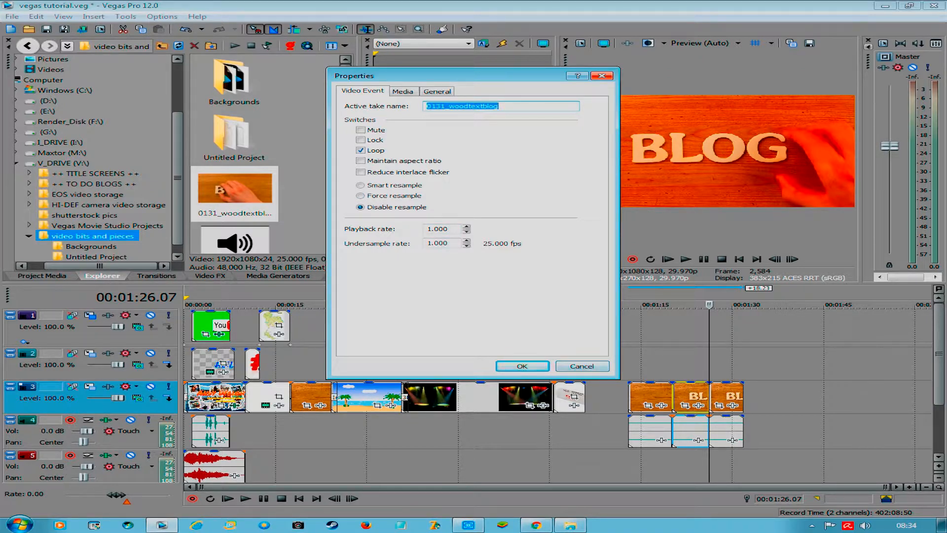
{"action": "key", "text": "Return"}
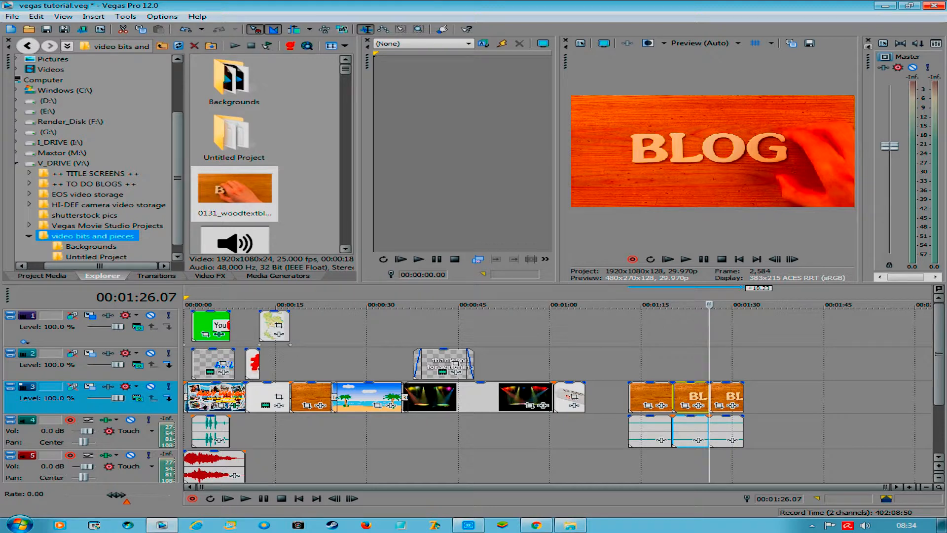